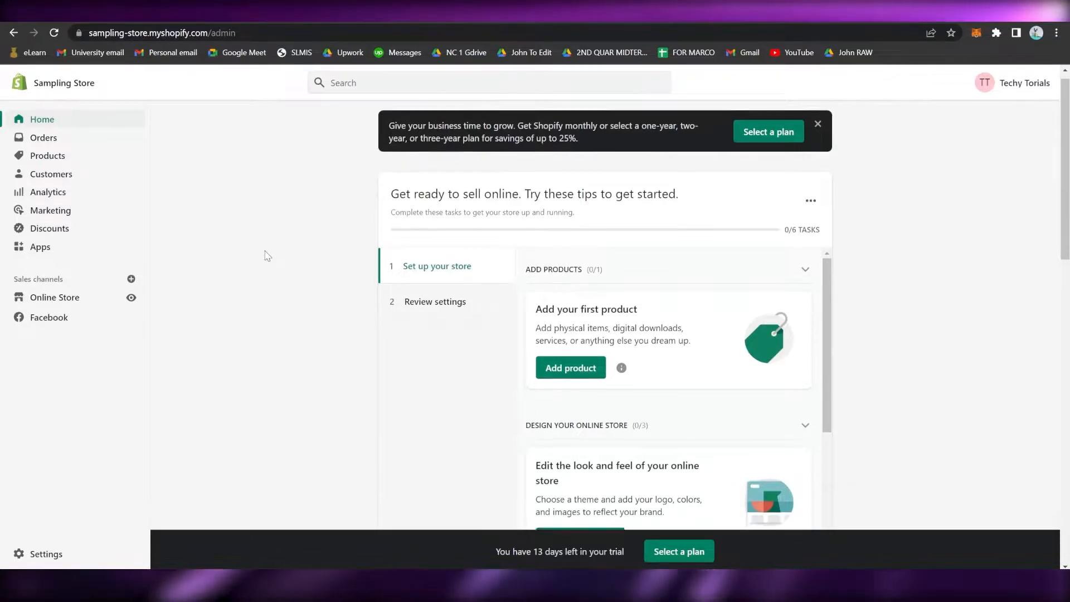
scroll(267, 256, "down", 3)
scroll(267, 256, "down", 3)
scroll(265, 256, "down", 3)
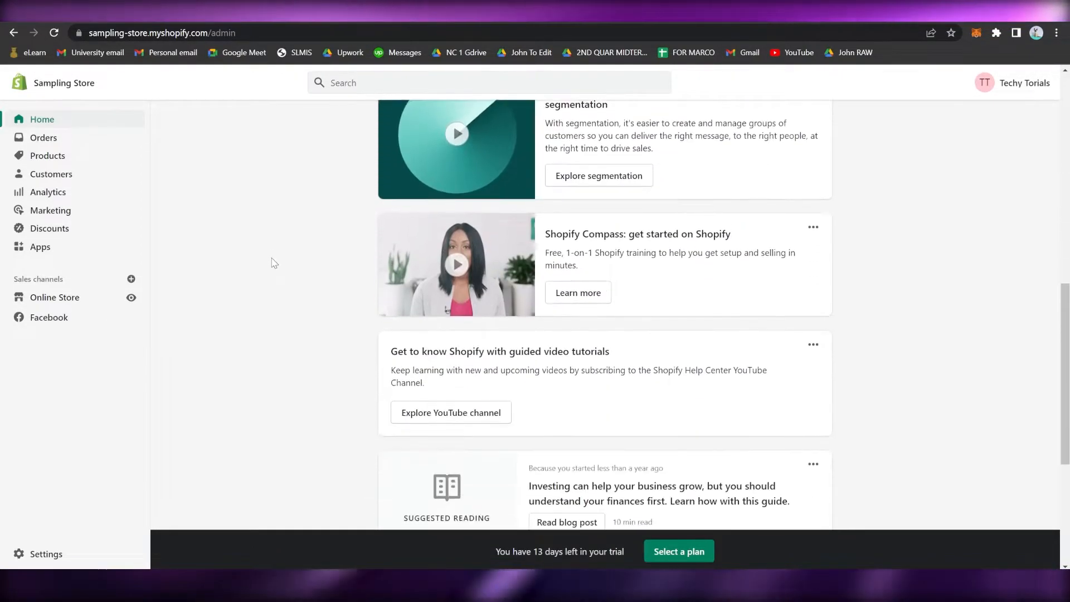
scroll(272, 262, "up", 10)
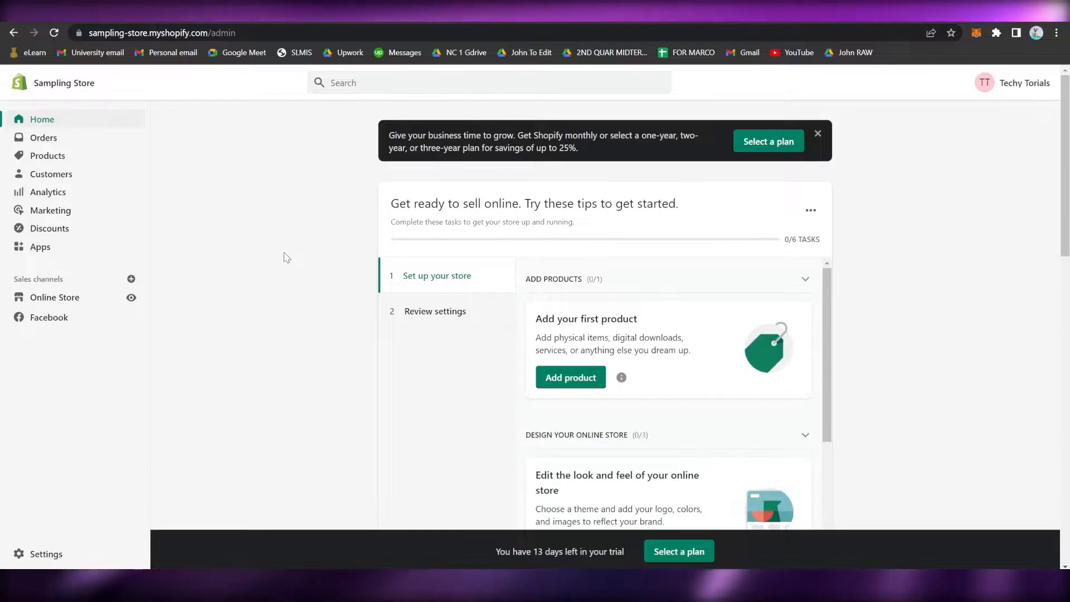
Dismiss the plan banner and view the Themes page with the current Dawn theme
left_click(818, 132)
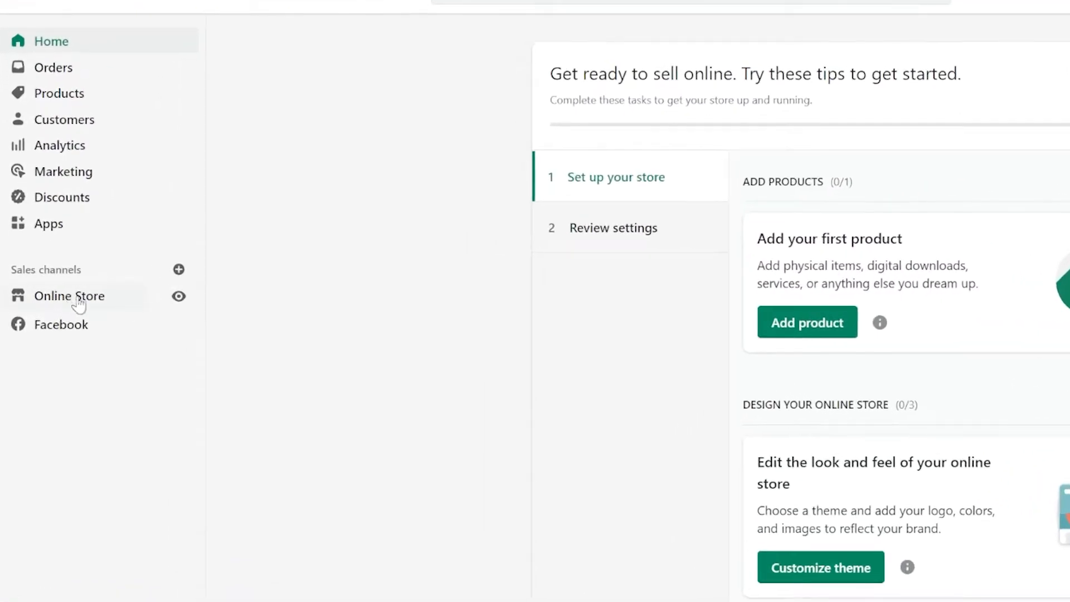
left_click(59, 295)
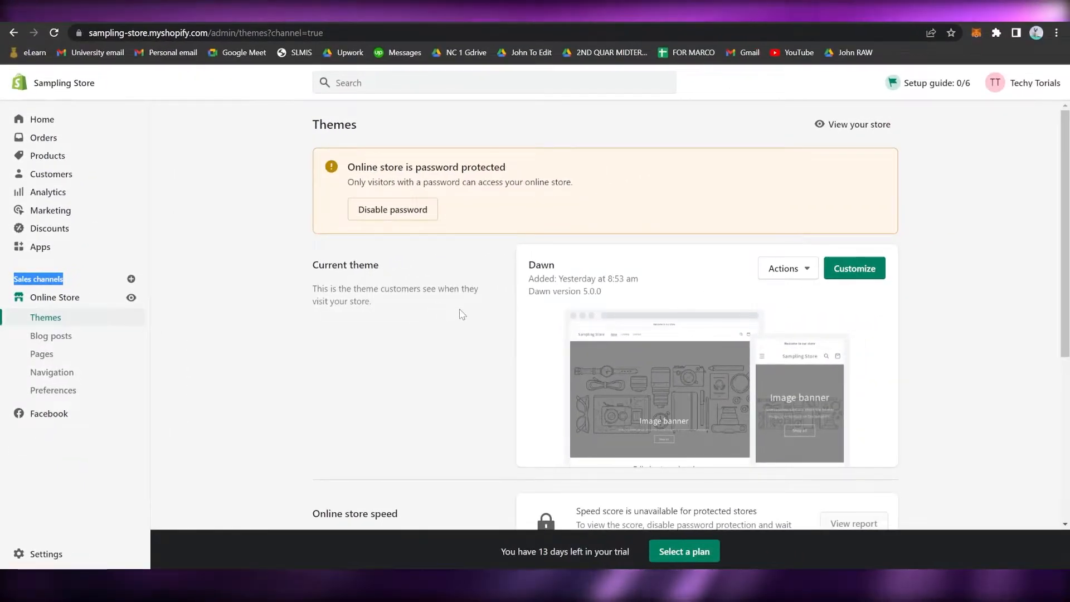
scroll(433, 311, "down", 2)
scroll(434, 311, "down", 3)
scroll(467, 309, "up", 5)
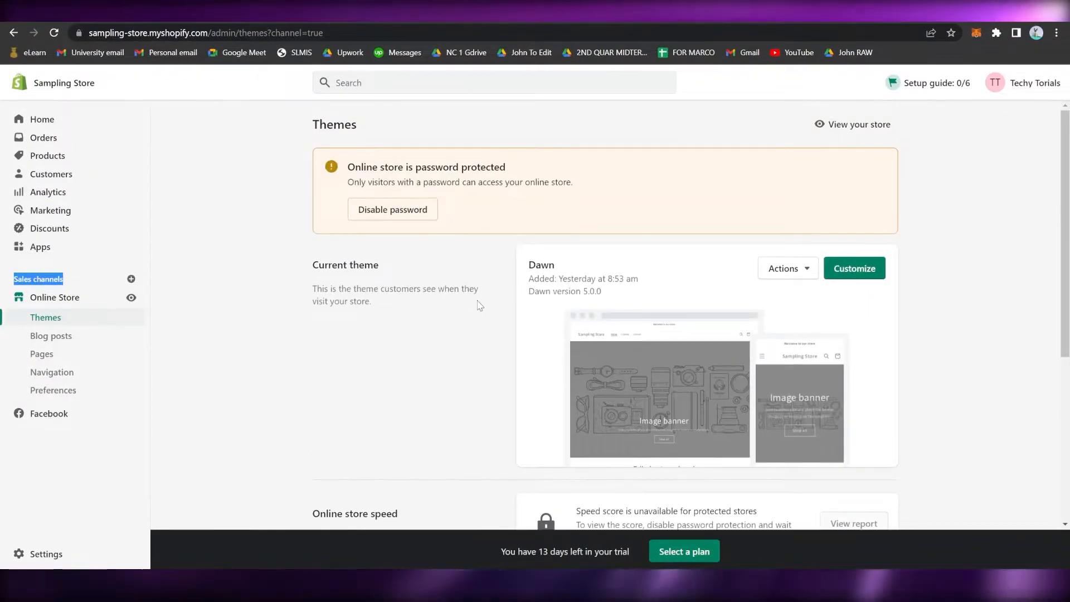
left_click_drag(557, 266, 548, 266)
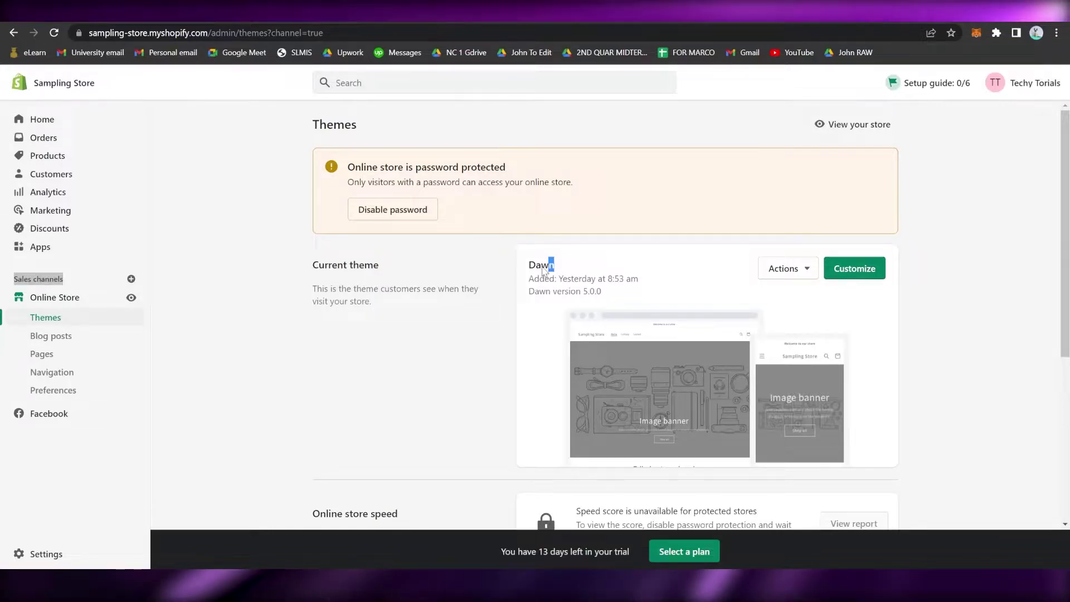
left_click(506, 300)
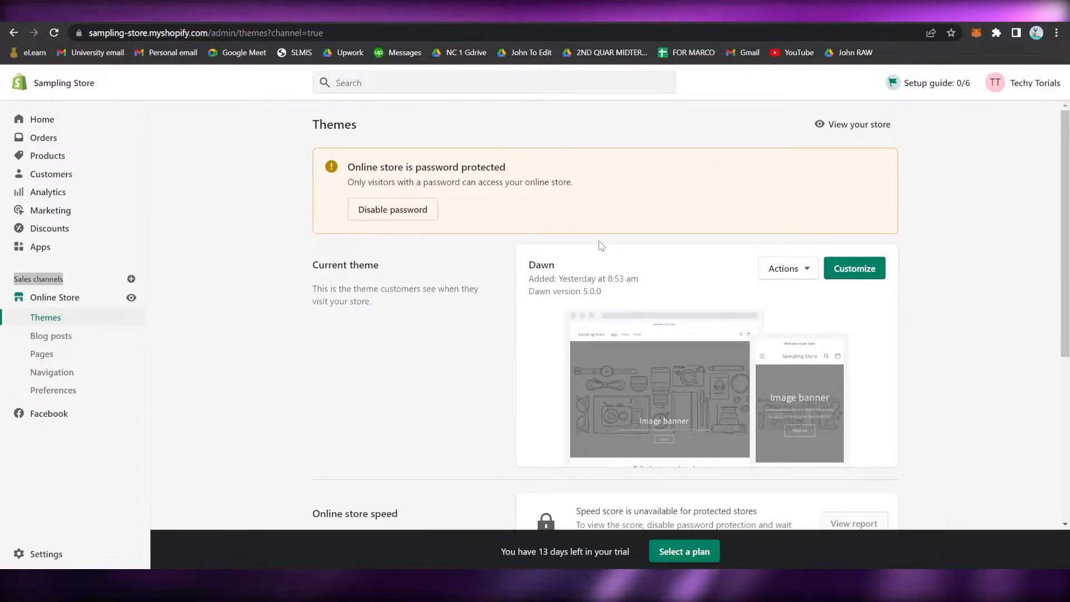
scroll(655, 285, "down", 5)
scroll(655, 286, "down", 3)
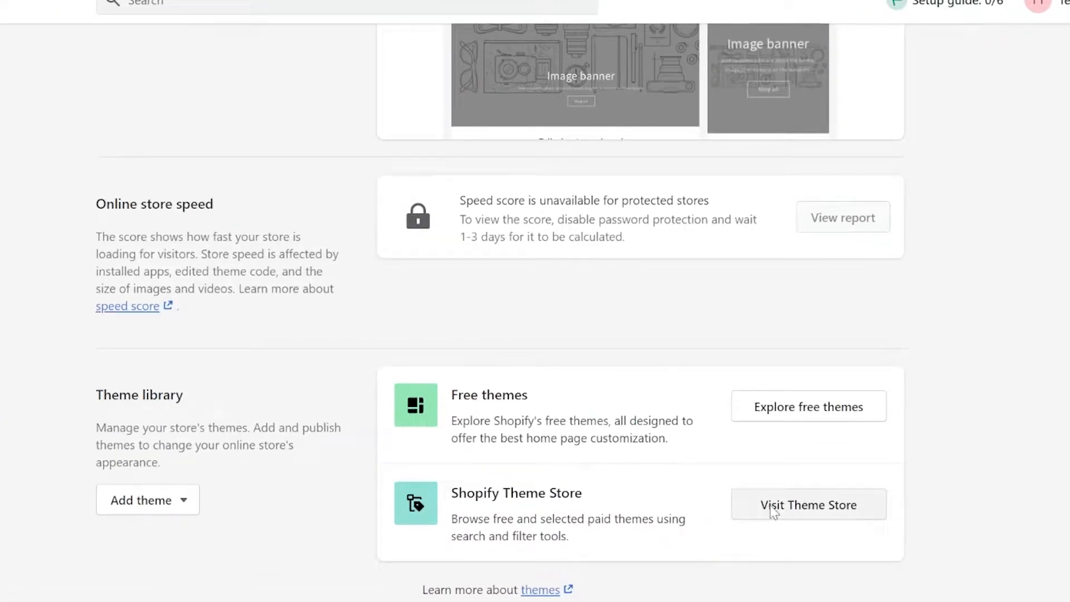
Search the Theme Store for Debut and open the free Debut theme's details
left_click(774, 511)
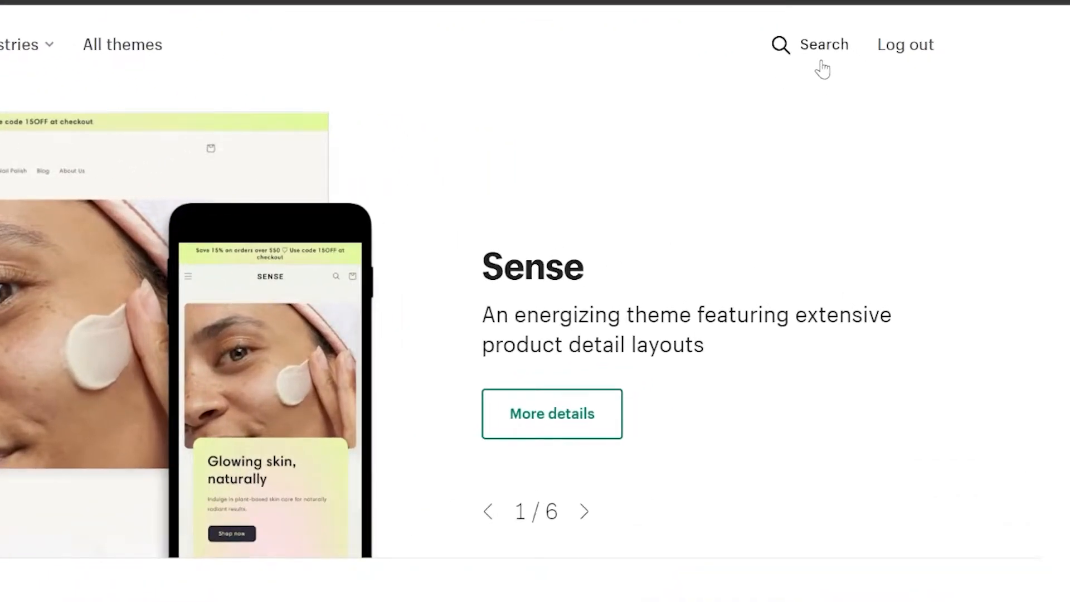
left_click(823, 45)
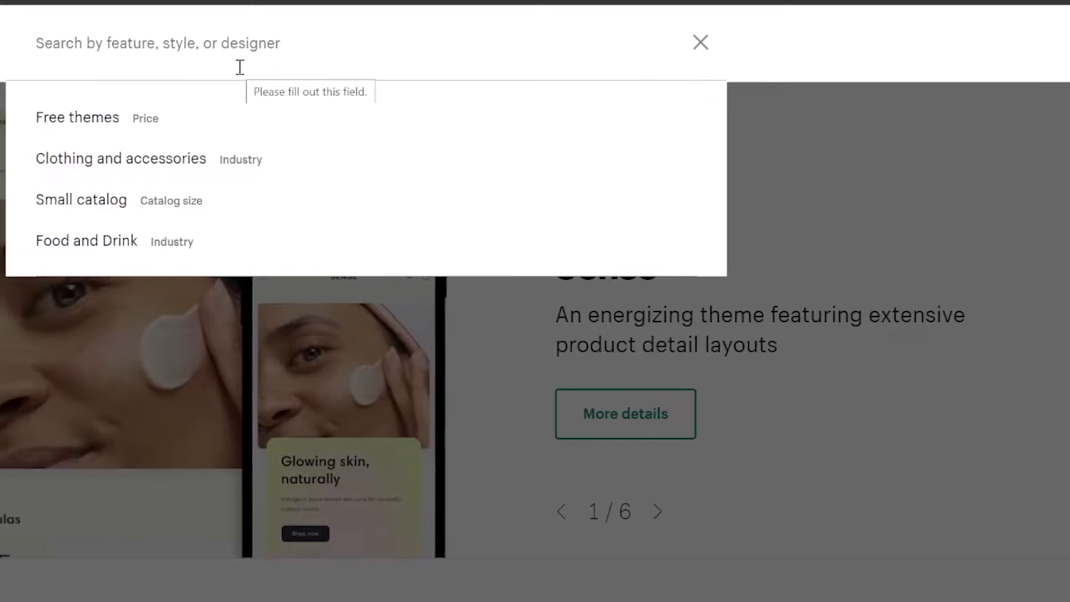
type("deb")
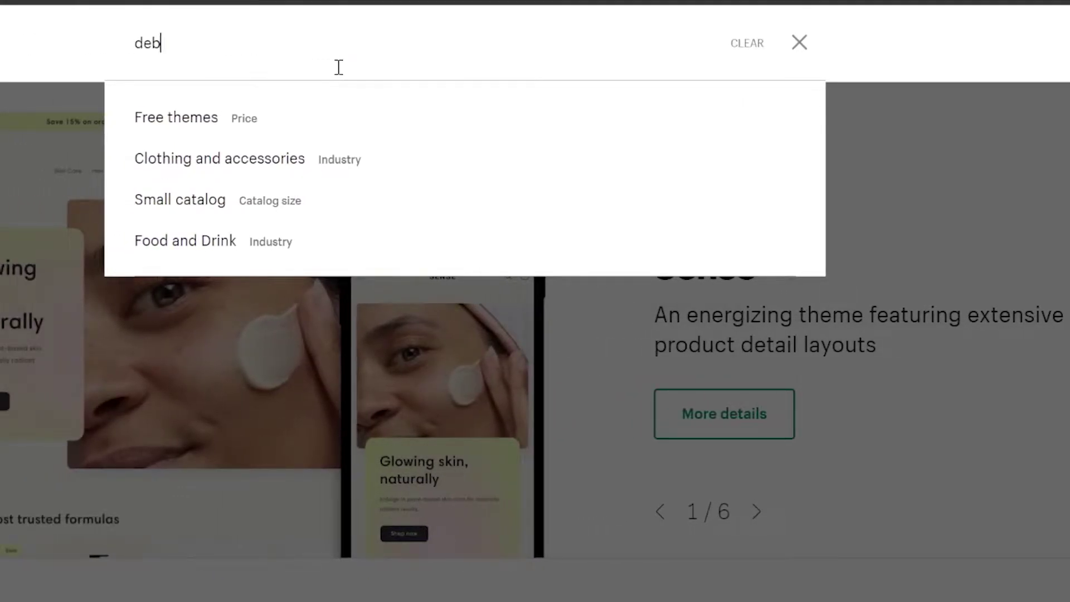
key("Return")
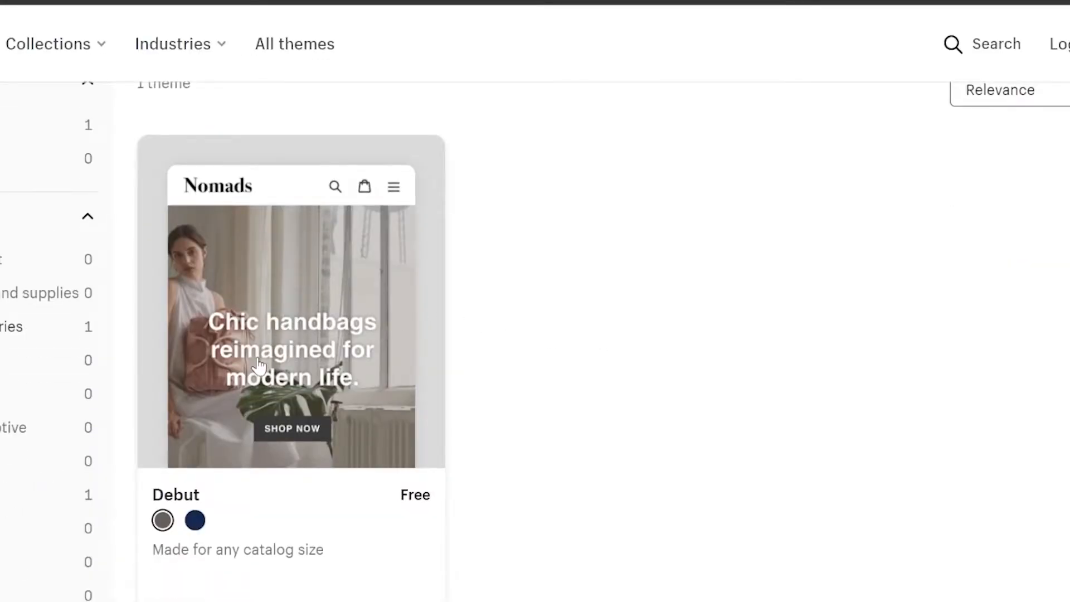
left_click(366, 360)
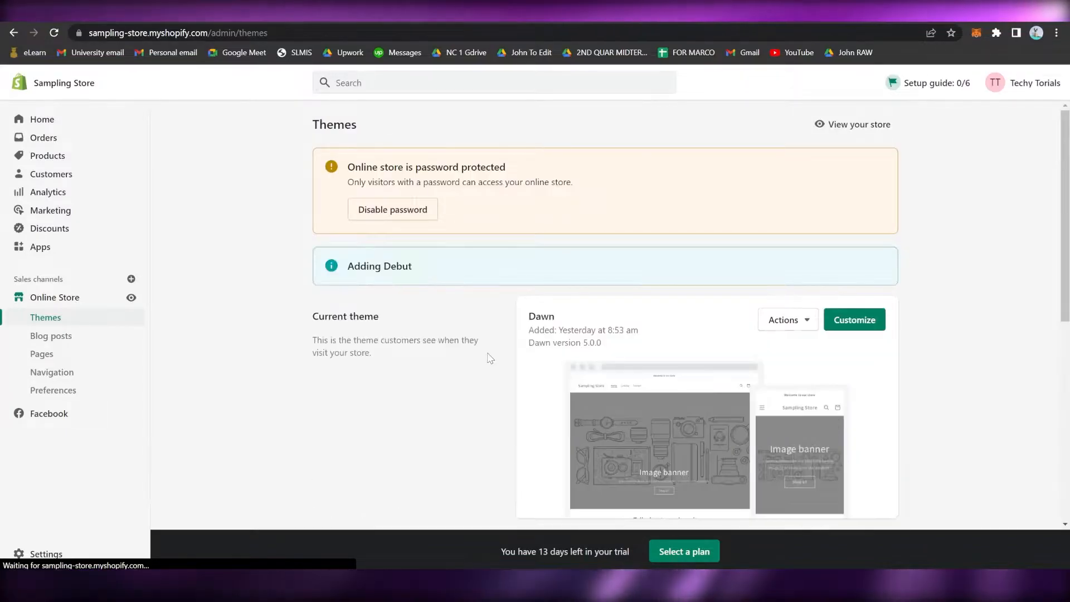
scroll(497, 366, "down", 2)
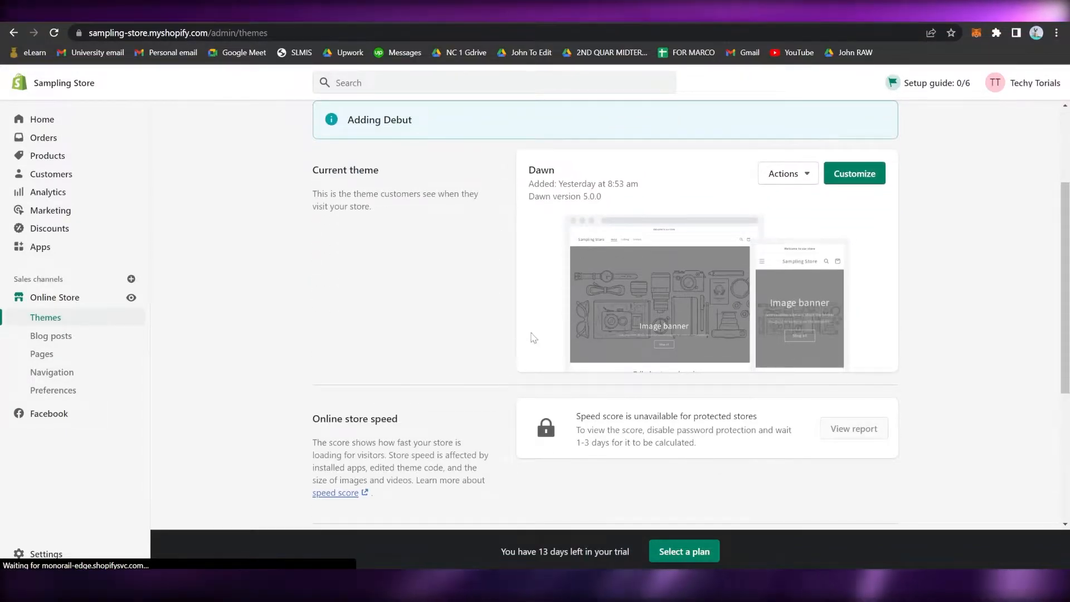
scroll(545, 332, "down", 3)
scroll(545, 332, "down", 1)
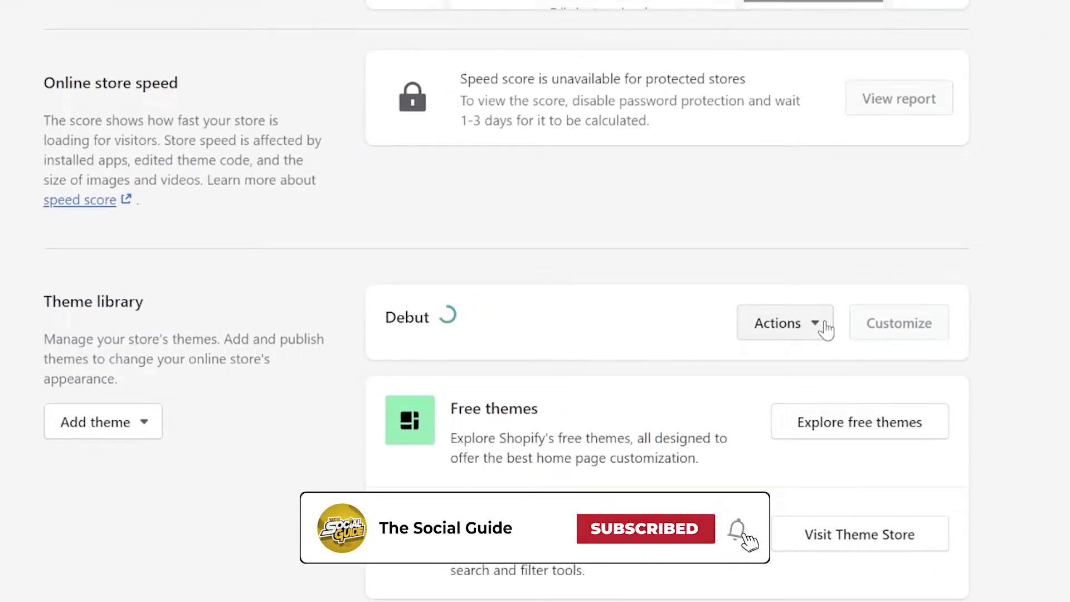
Open the newly added Debut theme from the theme library in the theme editor
left_click(824, 325)
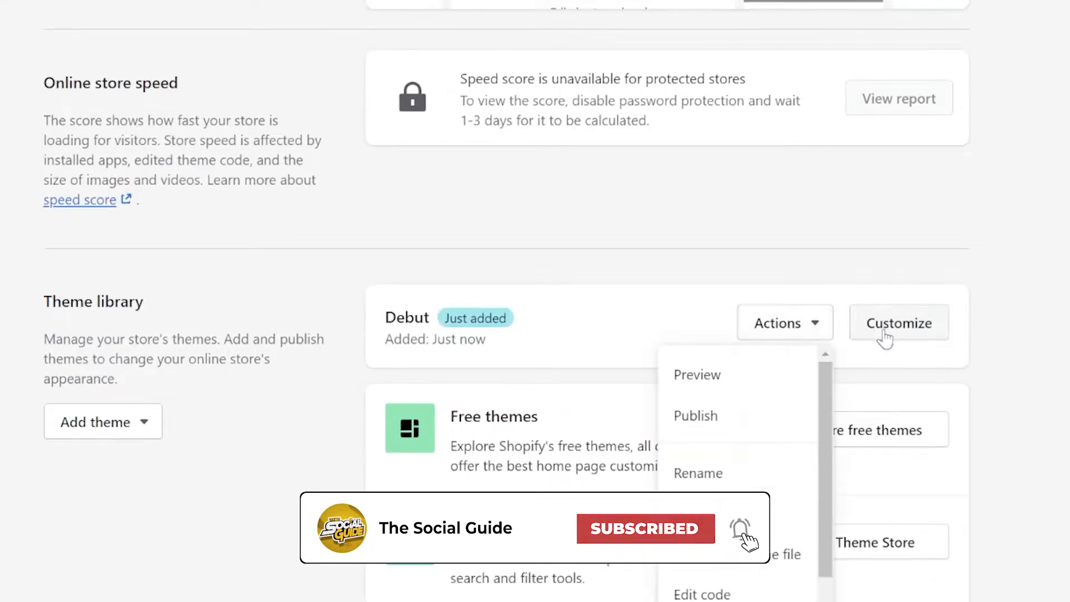
left_click(878, 262)
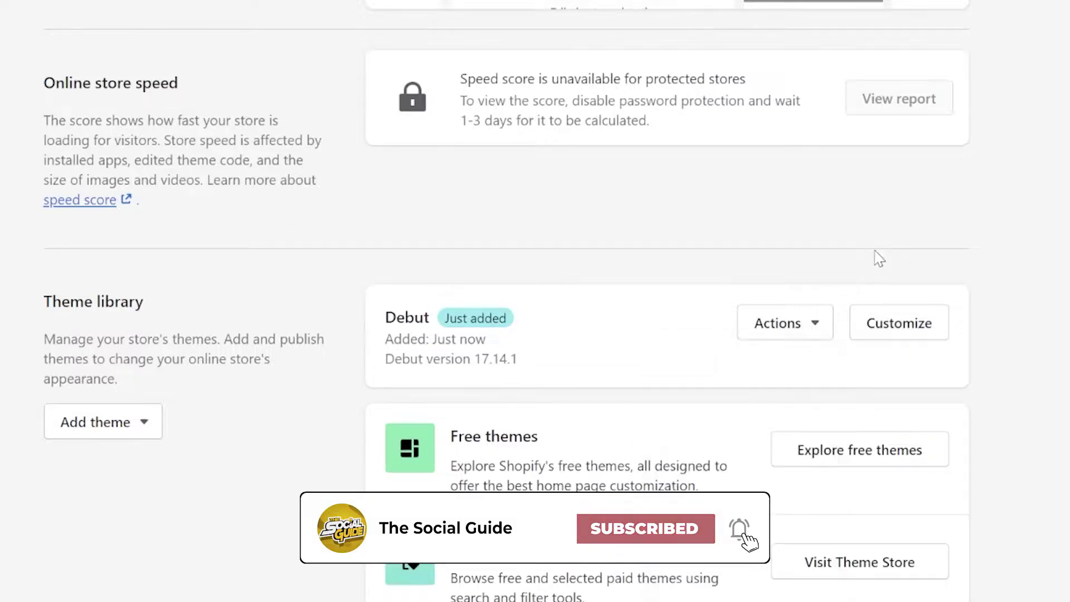
left_click(900, 323)
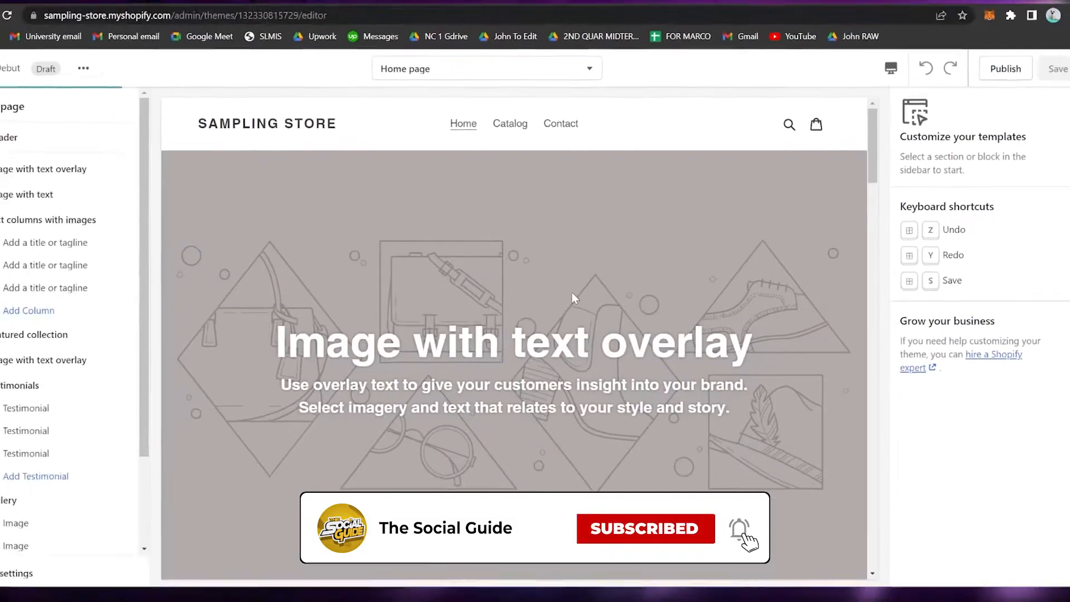
scroll(585, 310, "down", 3)
scroll(585, 311, "up", 3)
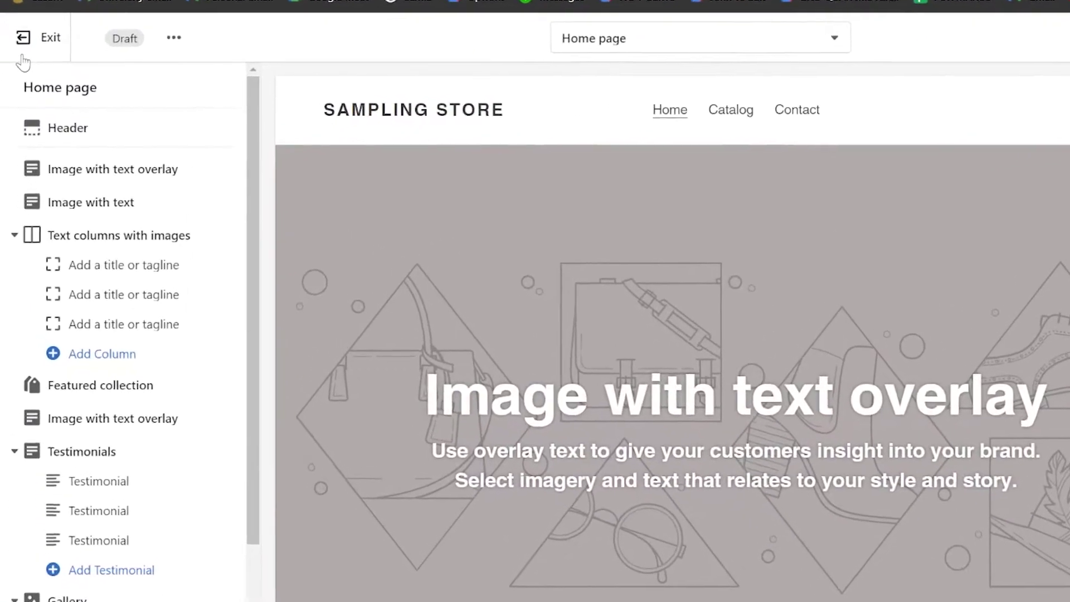
Open the Debut theme's code editor and load the theme.css stylesheet
left_click(18, 82)
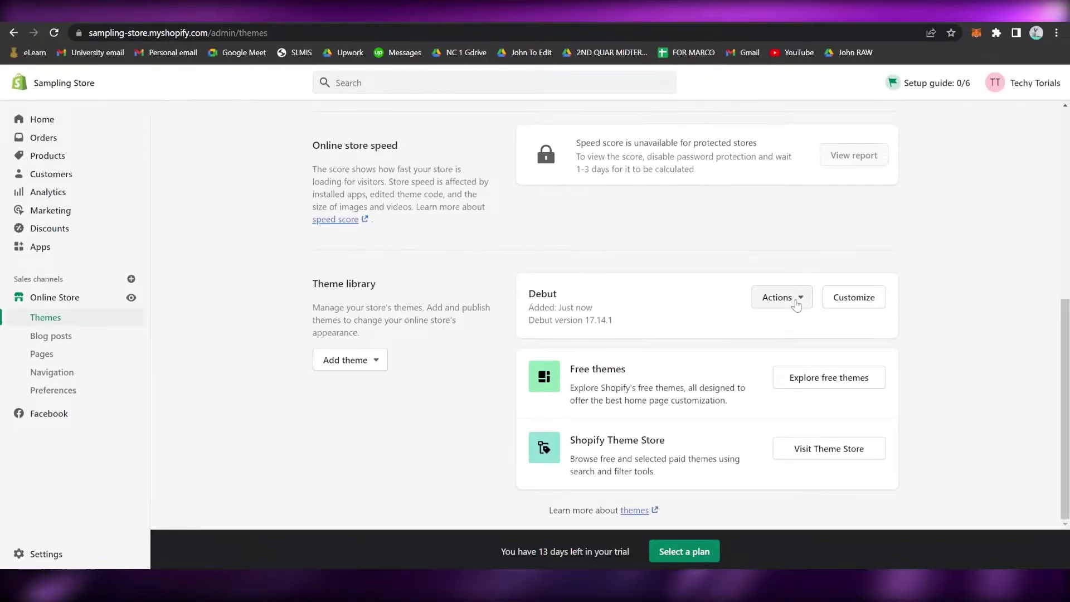
left_click(783, 297)
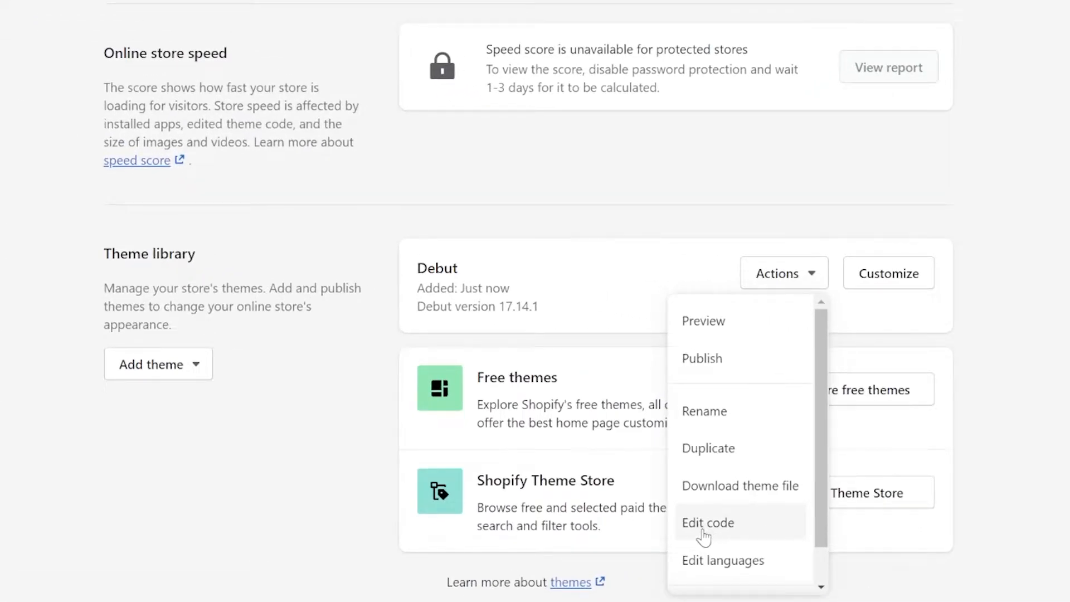
left_click(707, 523)
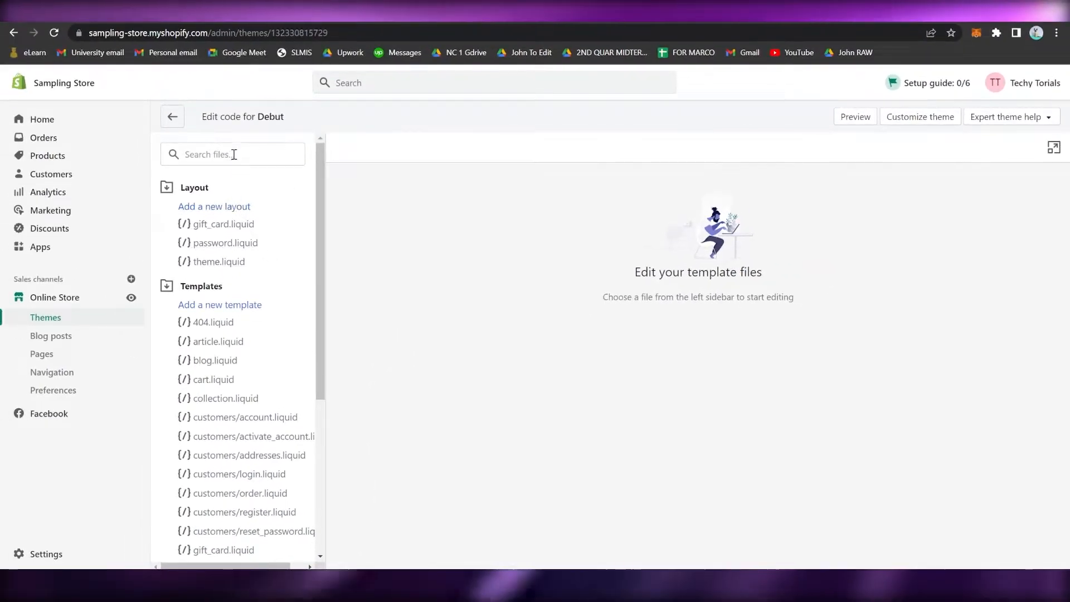
left_click(234, 154)
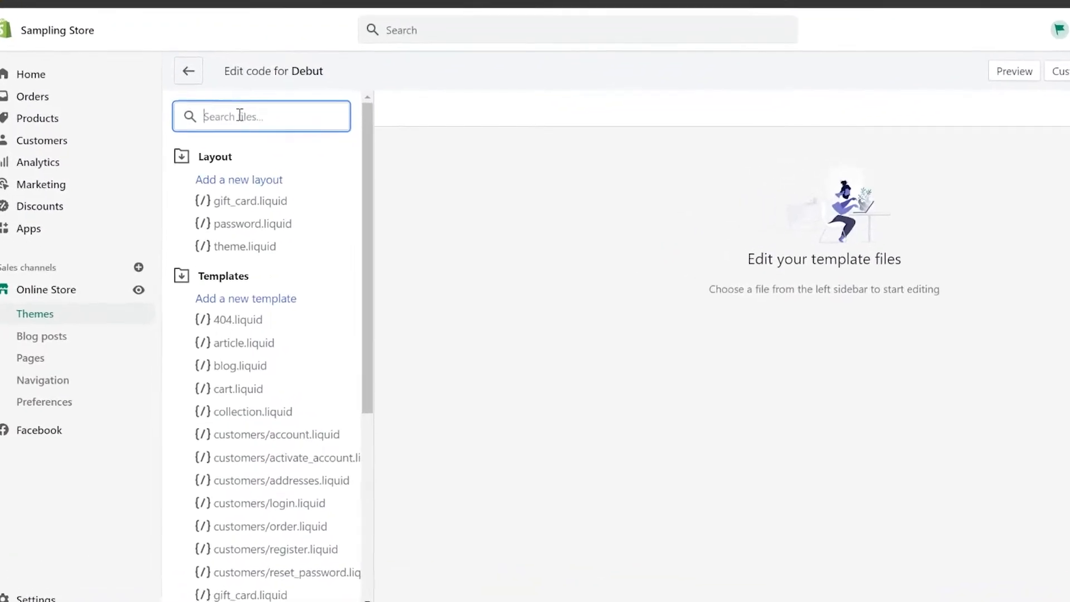
type("css")
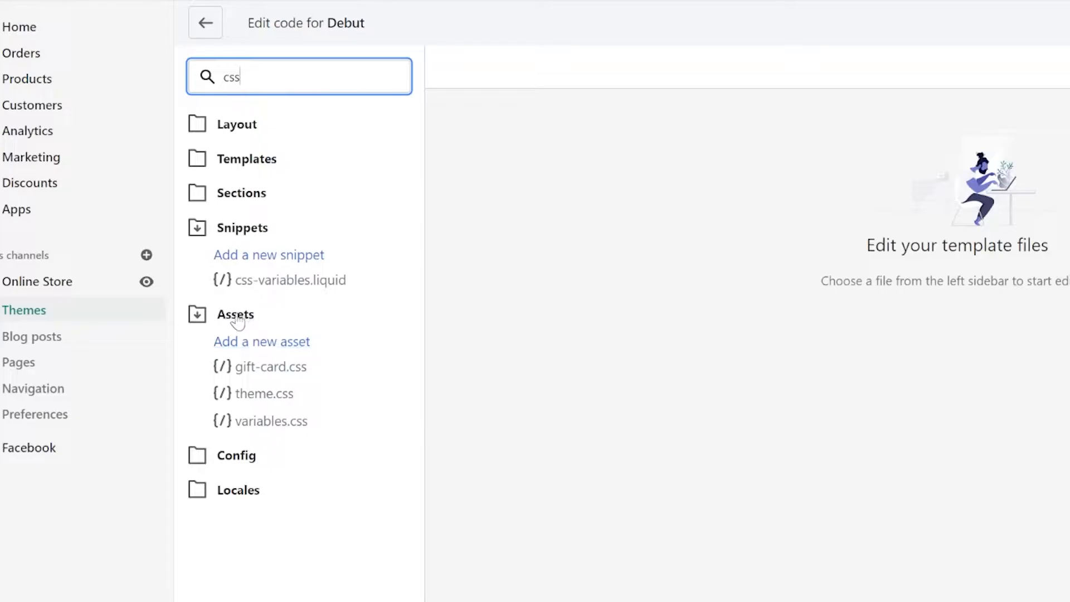
left_click(264, 393)
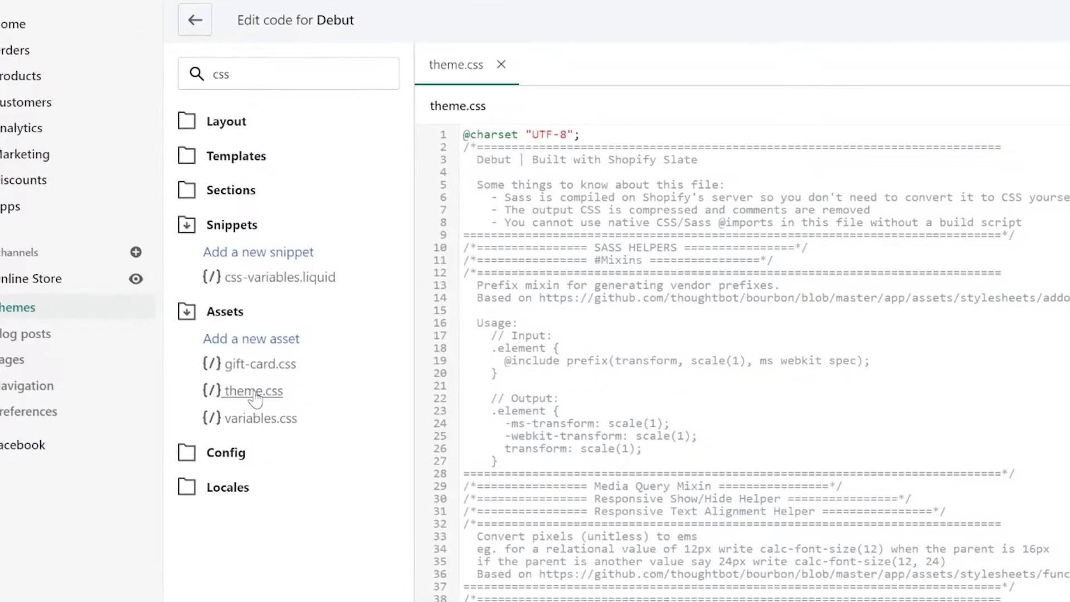
scroll(680, 278, "down", 10)
scroll(680, 278, "down", 15)
scroll(680, 278, "down", 15)
scroll(680, 278, "down", 15)
scroll(680, 279, "down", 20)
scroll(680, 278, "down", 20)
Add an empty line at the end of theme.css and switch to the Word notes
left_click(334, 500)
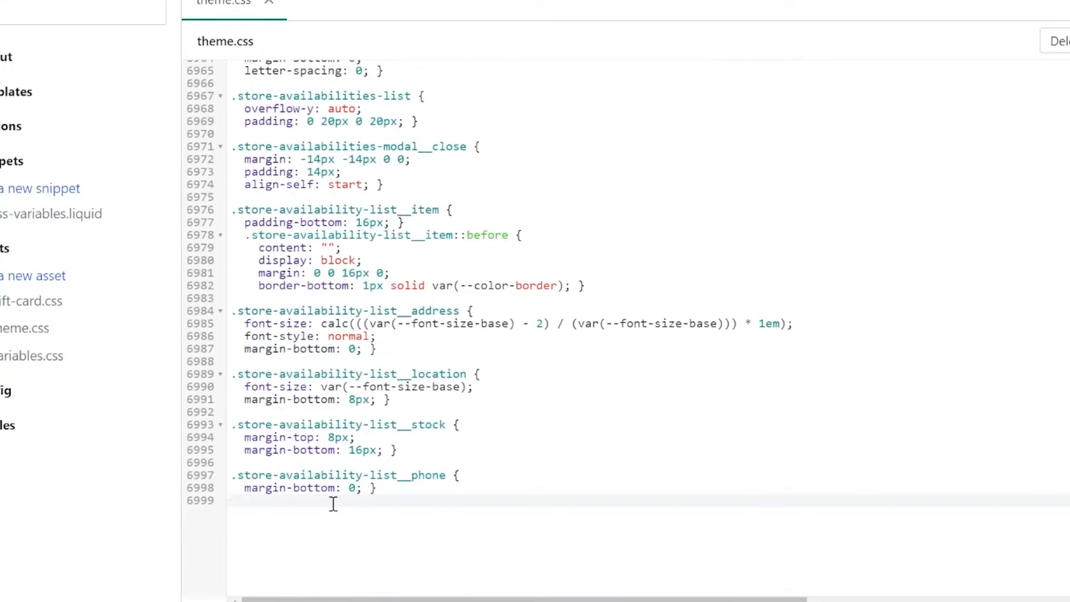
key("Return")
scroll(419, 486, "down", 1)
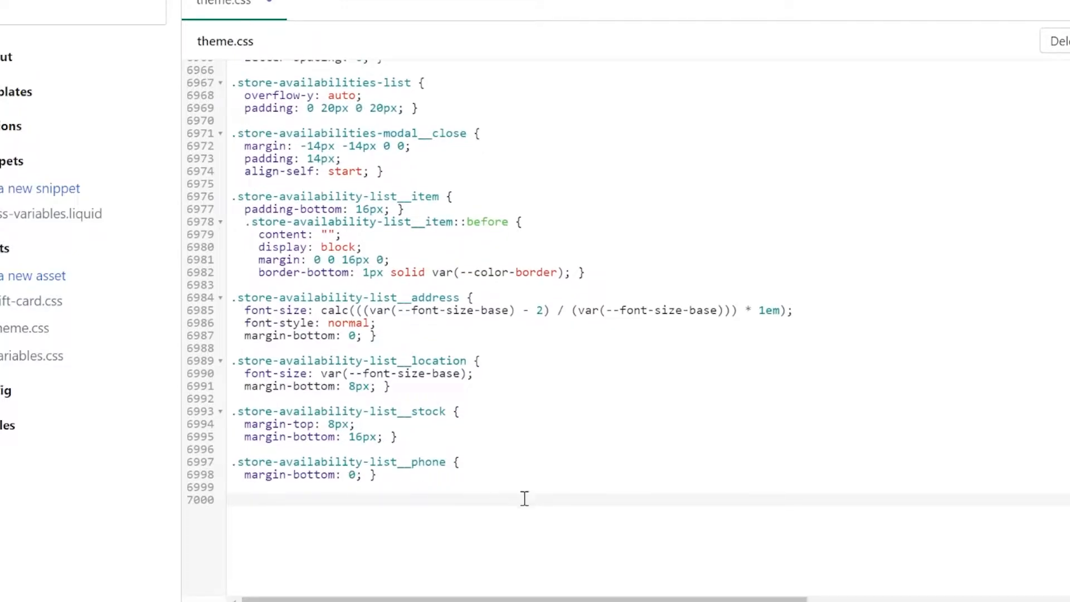
key("alt+Tab")
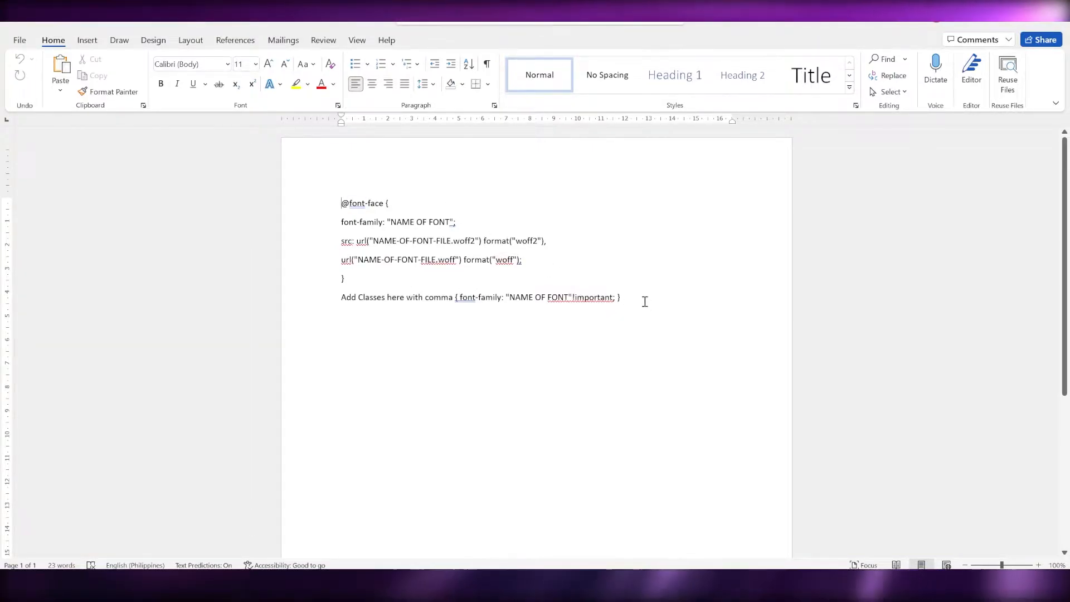
left_click_drag(644, 302, 335, 205)
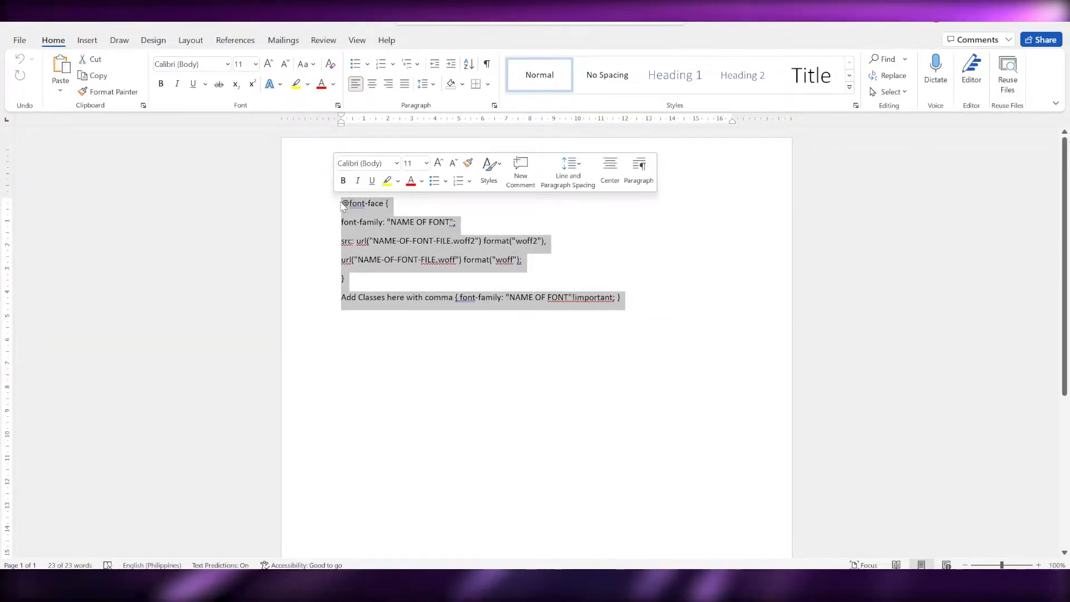
key("ctrl+c")
key("alt+Tab")
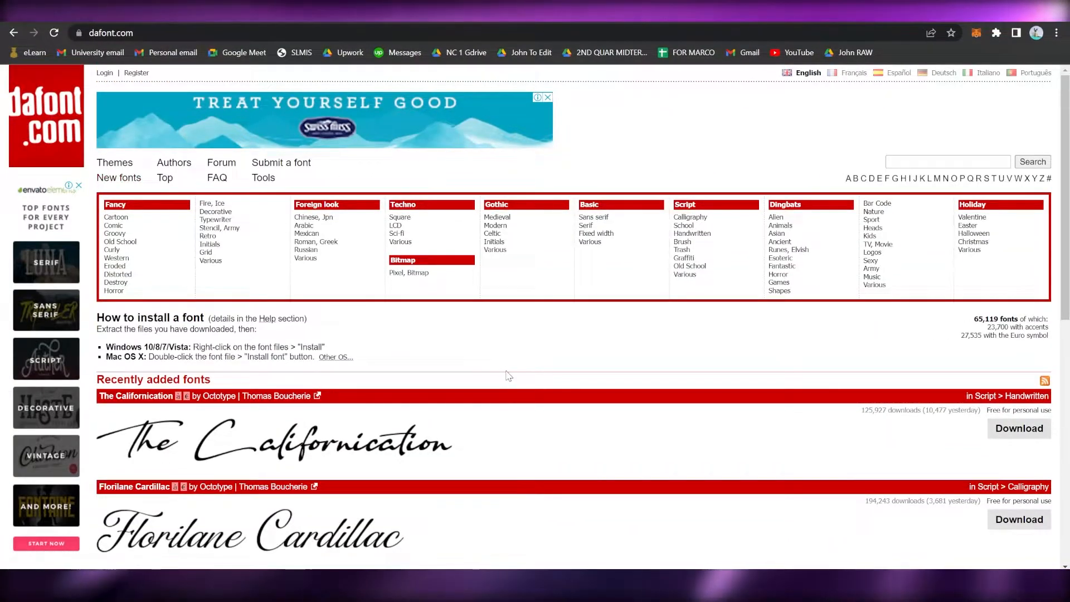
scroll(506, 376, "down", 4)
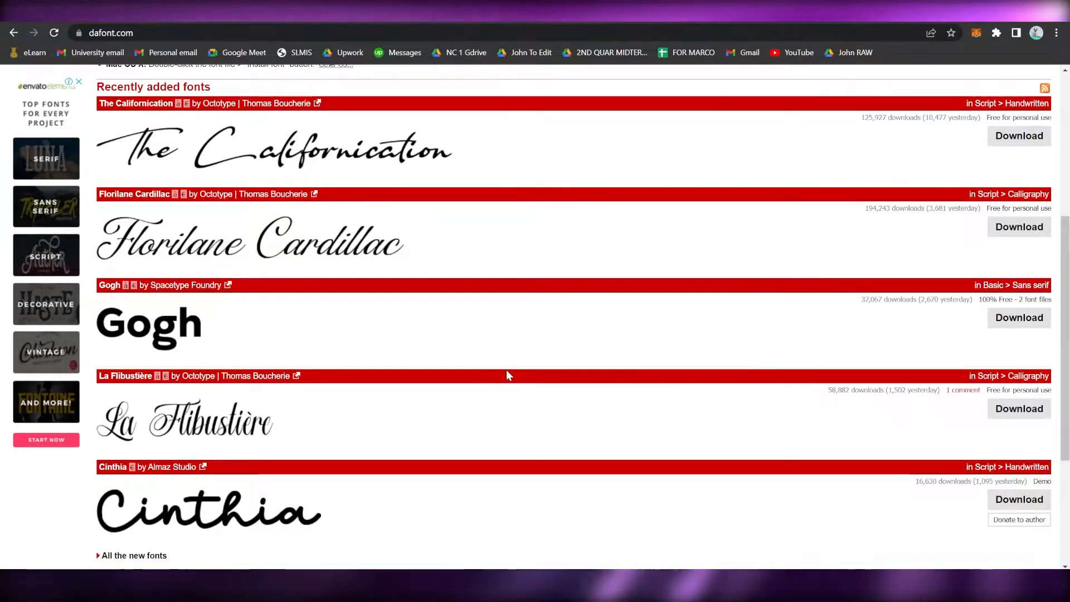
scroll(506, 375, "up", 2)
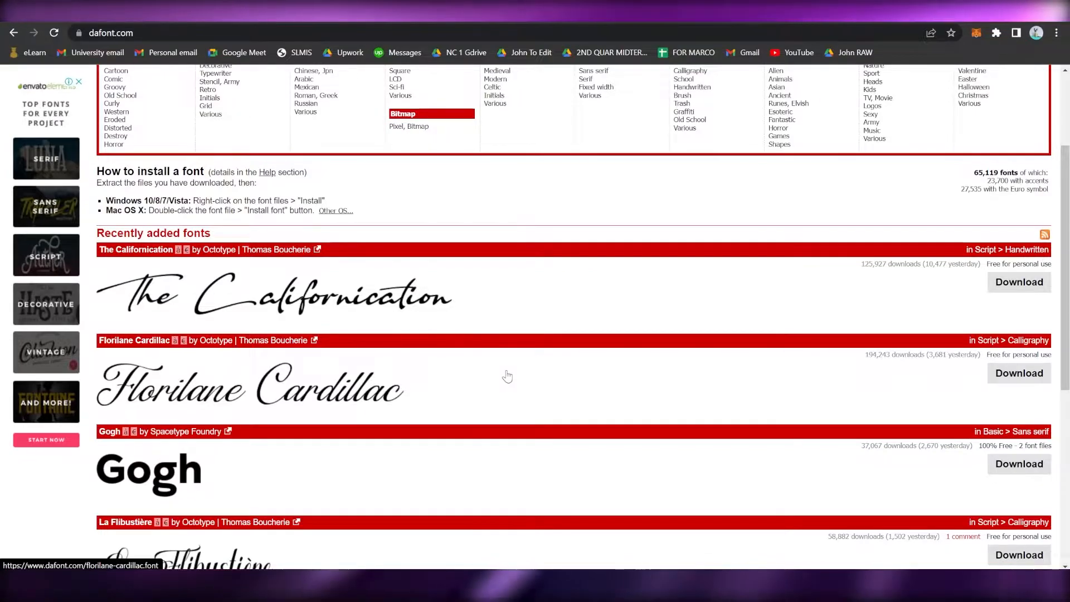
scroll(506, 377, "down", 2)
scroll(507, 376, "down", 1)
scroll(543, 360, "up", 3)
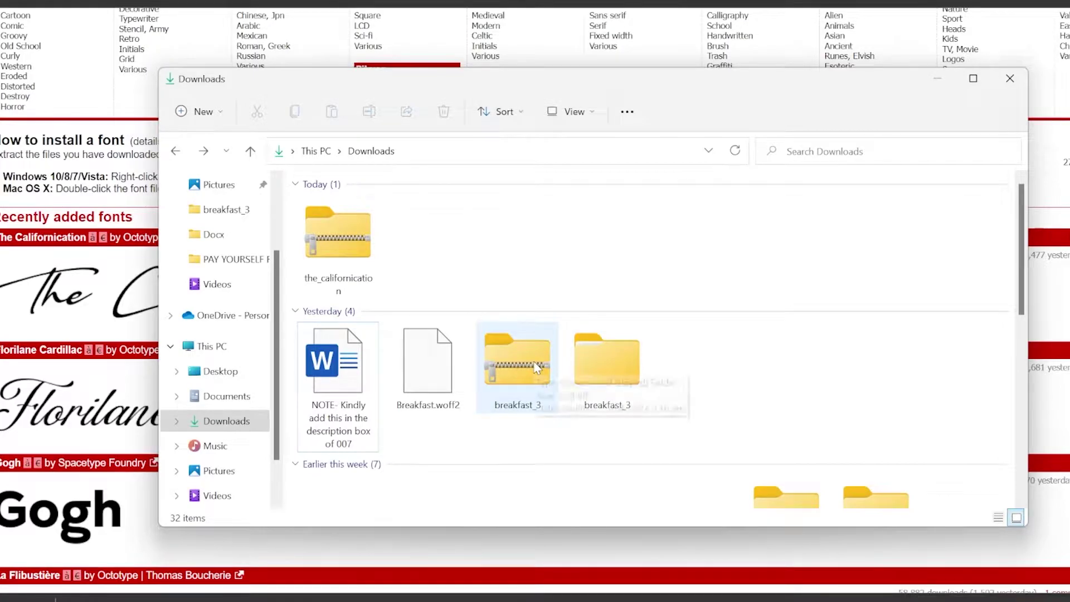
Open the extracted breakfast_3 folder in Downloads and select the Breakfast font file
left_click(536, 369)
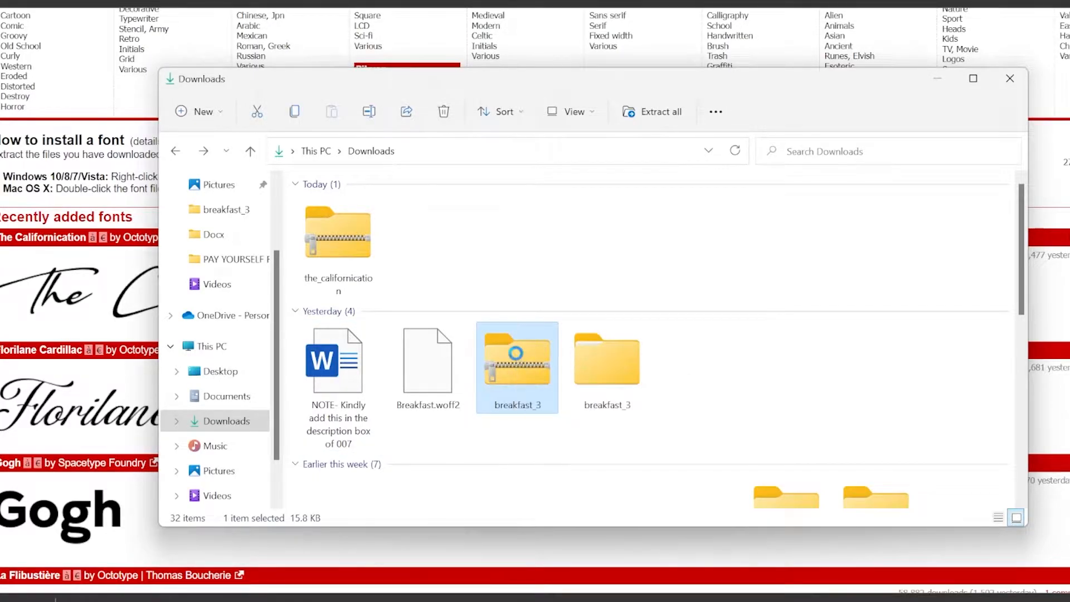
right_click(517, 355)
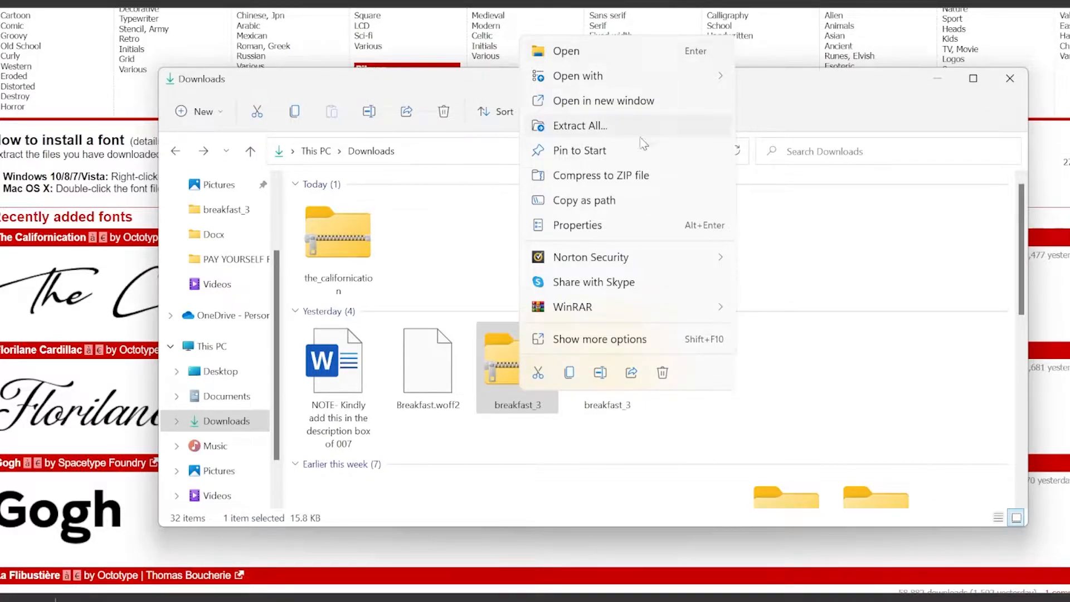
left_click(495, 268)
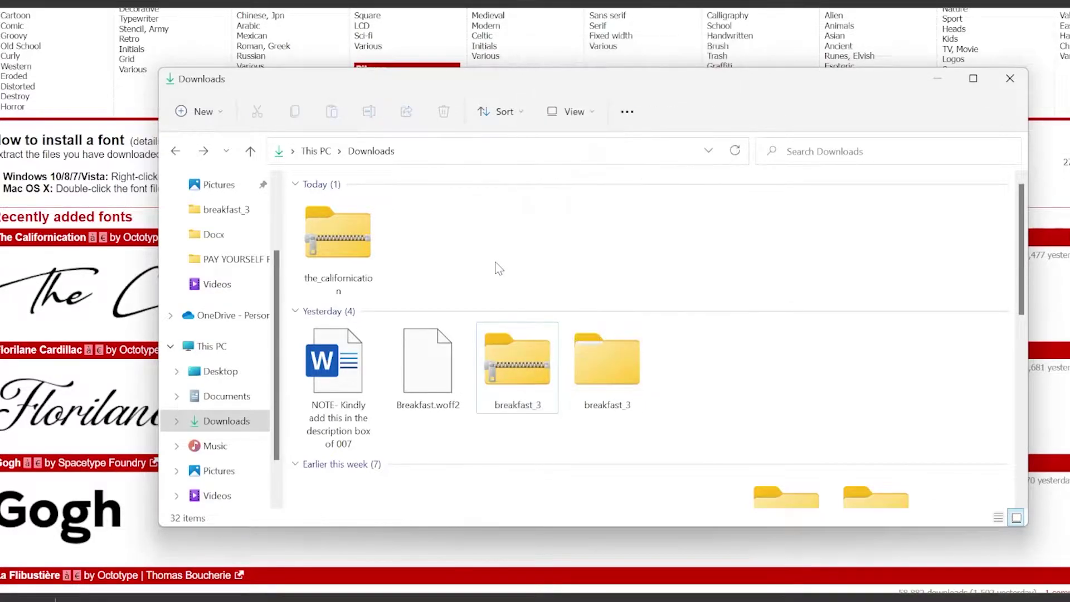
double_click(588, 383)
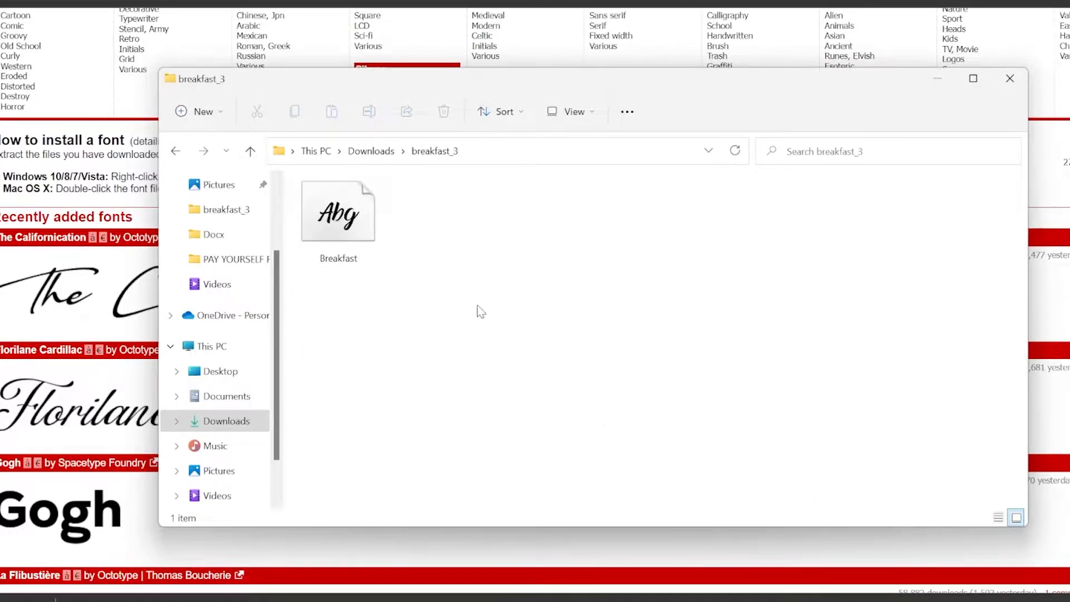
left_click(347, 199)
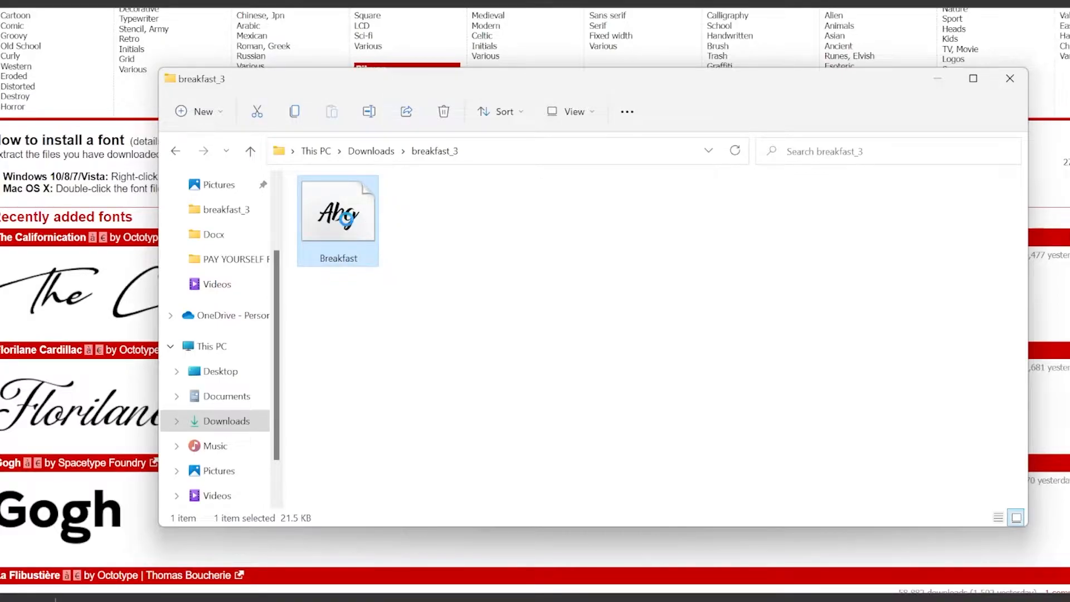
right_click(344, 220)
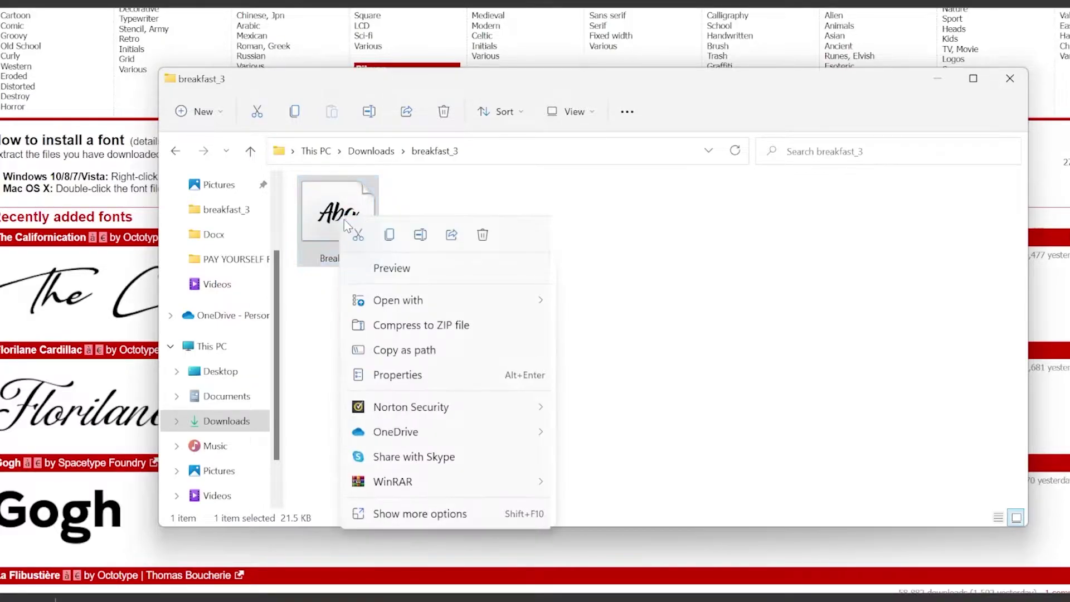
left_click(410, 378)
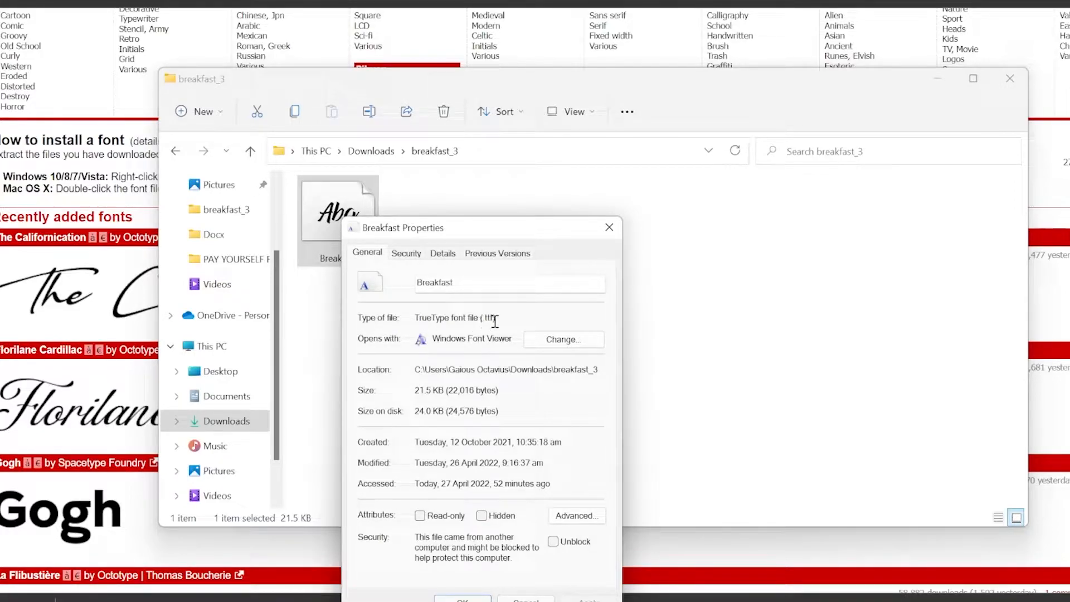
left_click_drag(485, 318, 499, 318)
left_click(469, 597)
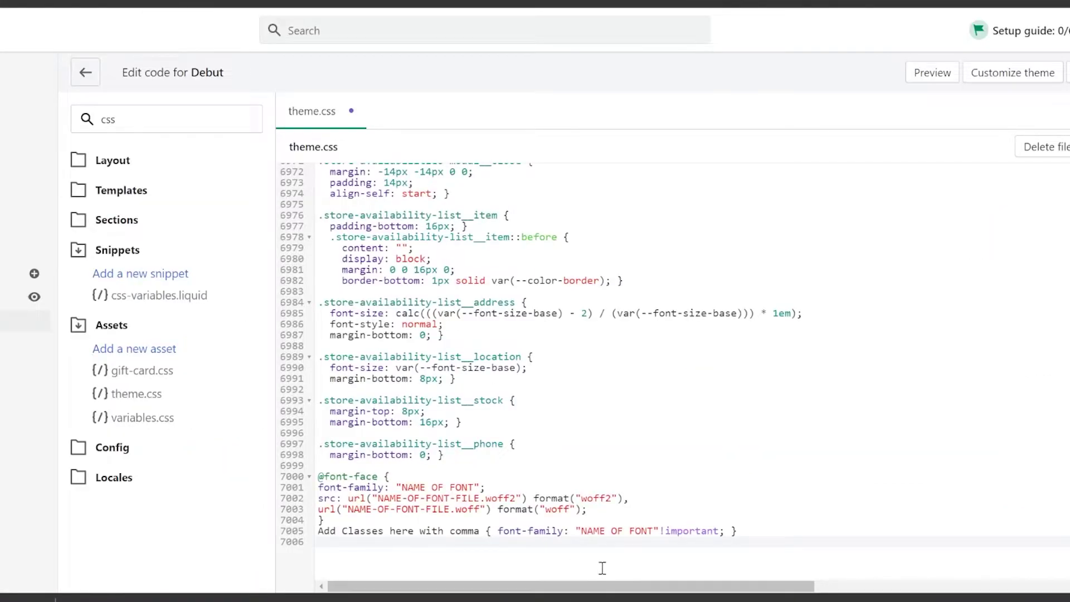
scroll(535, 418, "down", 2)
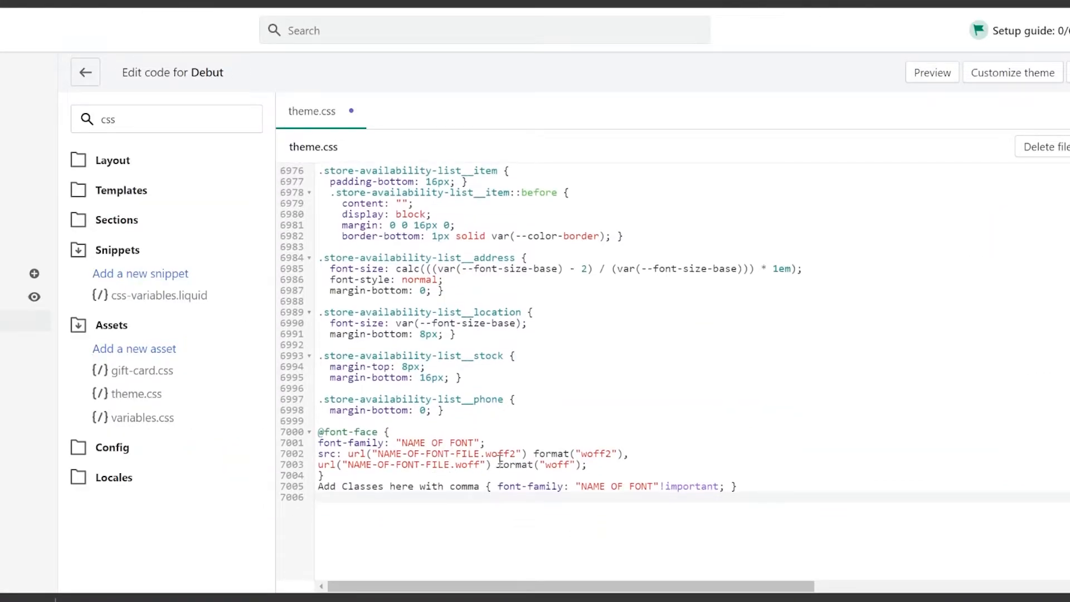
left_click_drag(519, 453, 492, 453)
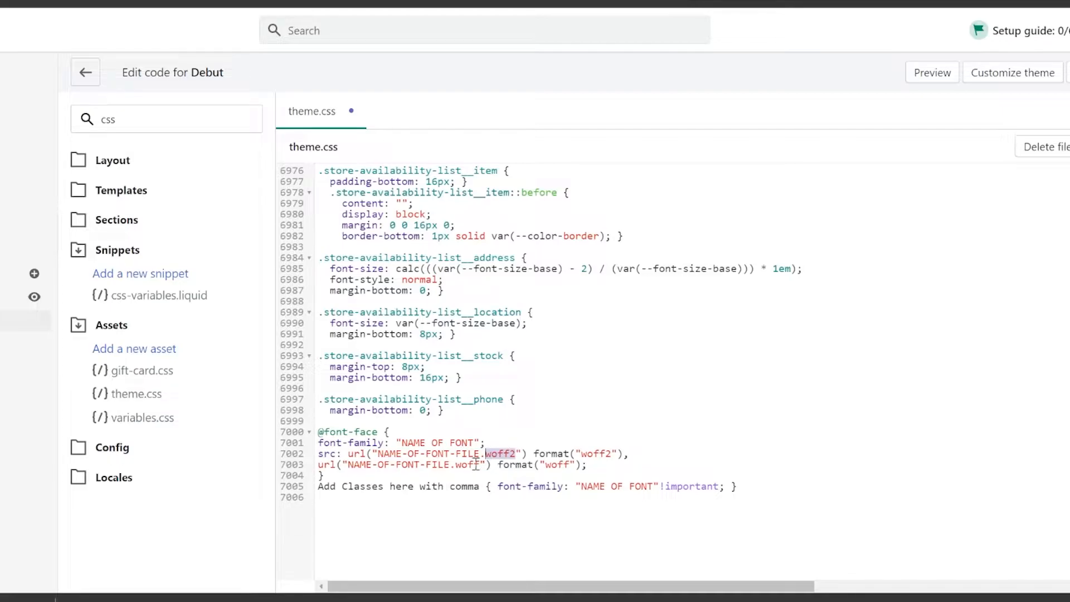
left_click(512, 454)
left_click_drag(519, 453, 483, 454)
left_click(500, 453)
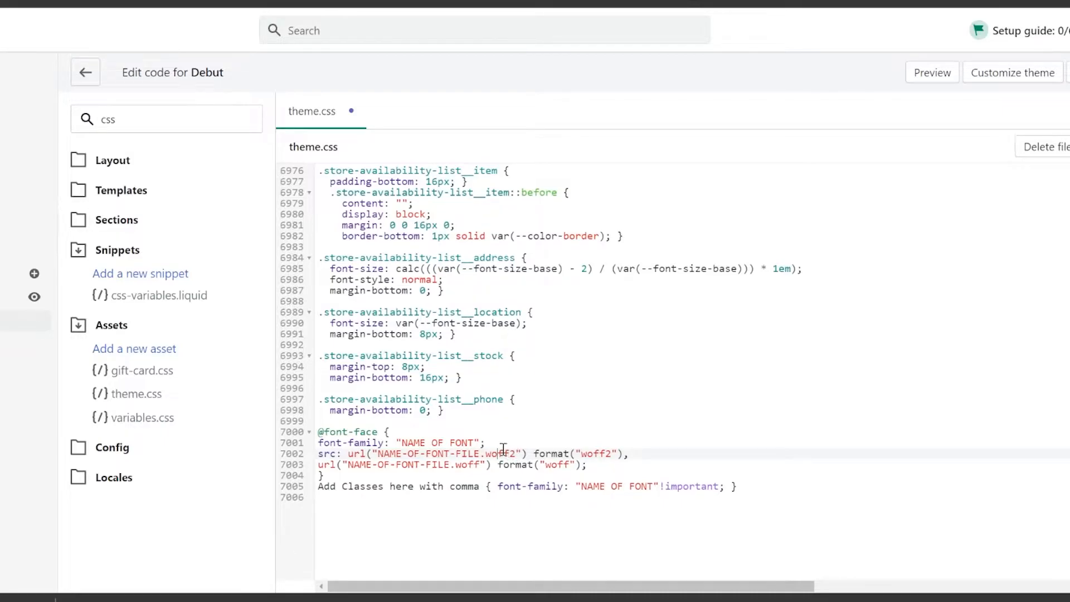
key("alt+Tab")
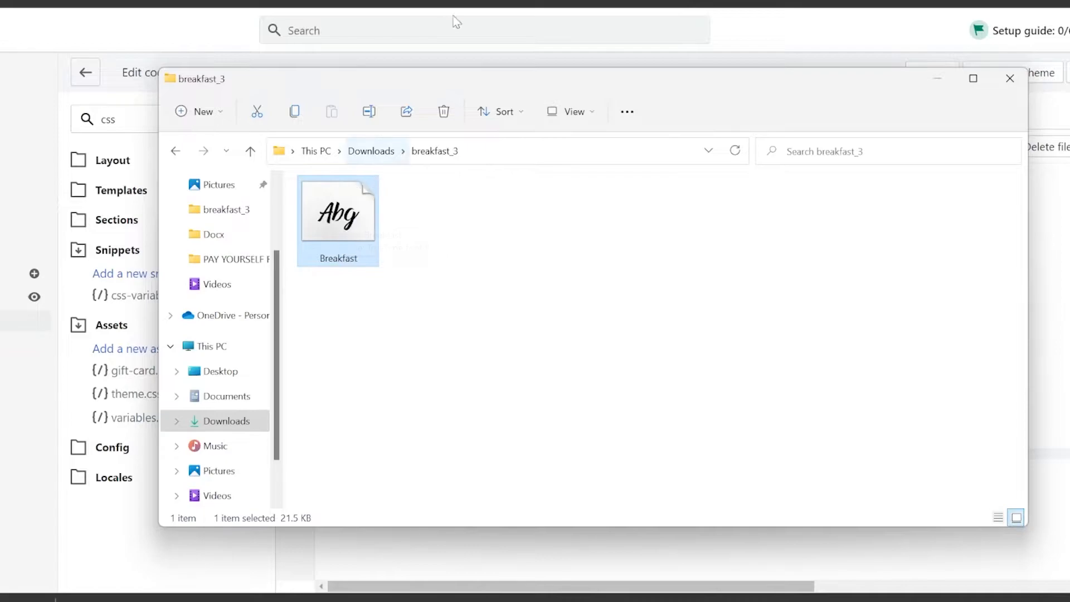
Run a Google search for 'ttf to woff2' from the browser
left_click(209, 39)
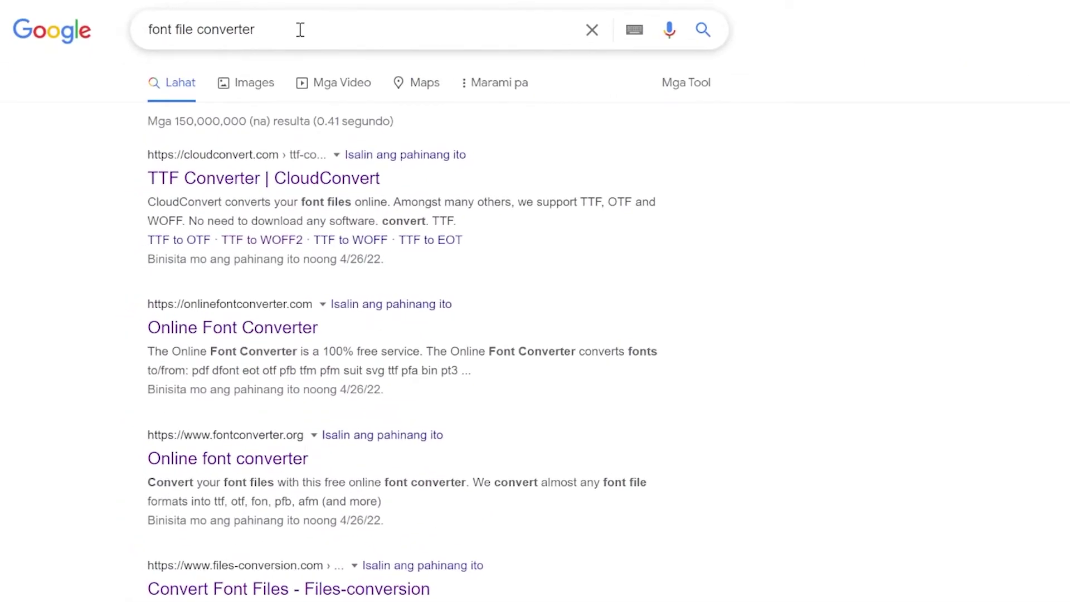
triple_click(300, 29)
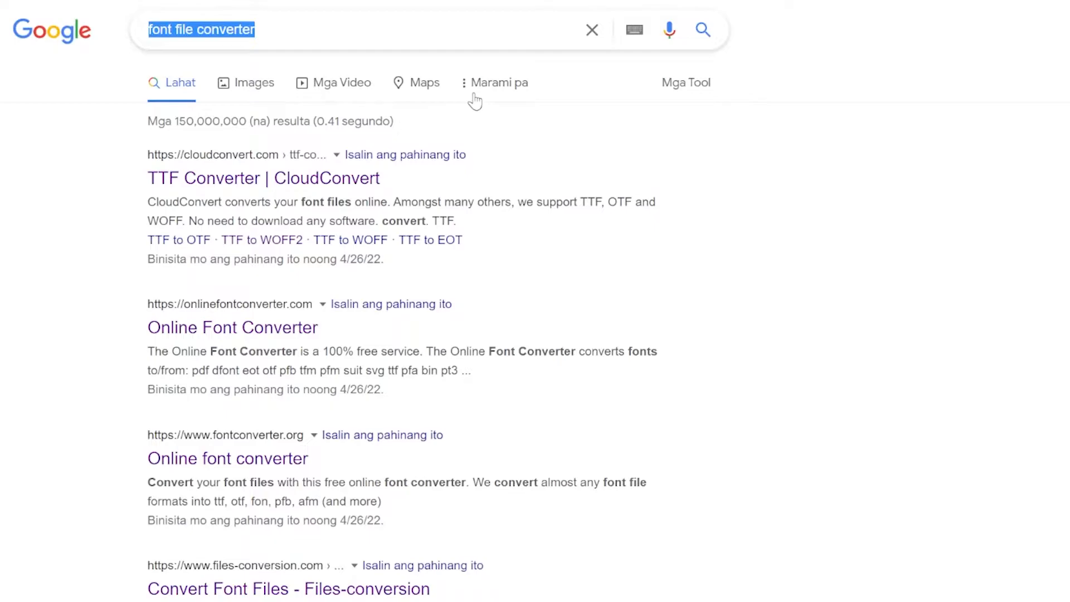
type("ttf")
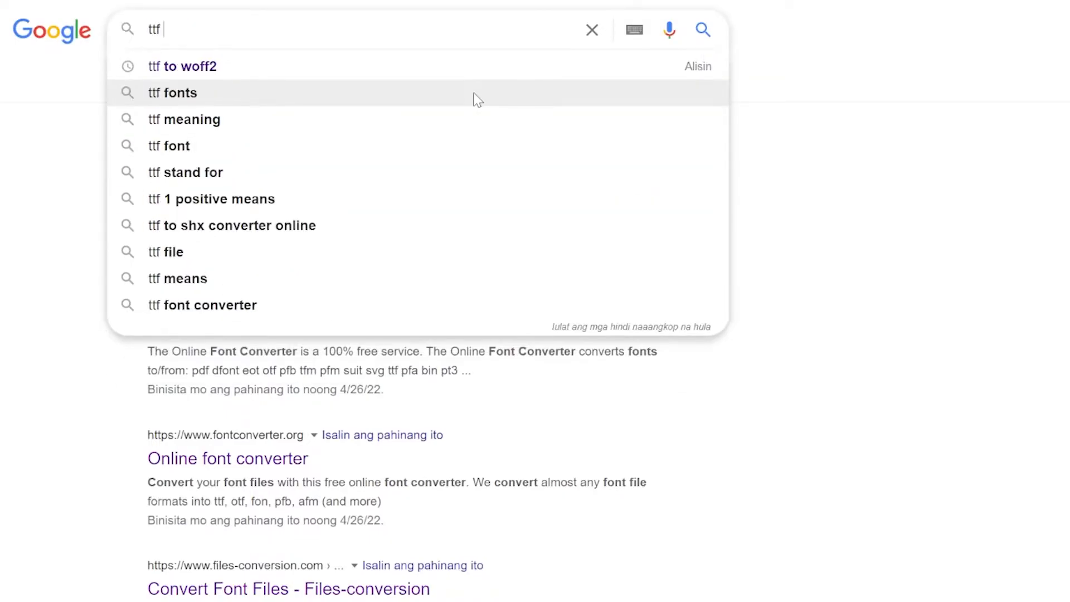
type(" to woo")
key("BackSpace")
type("ff2")
key("Return")
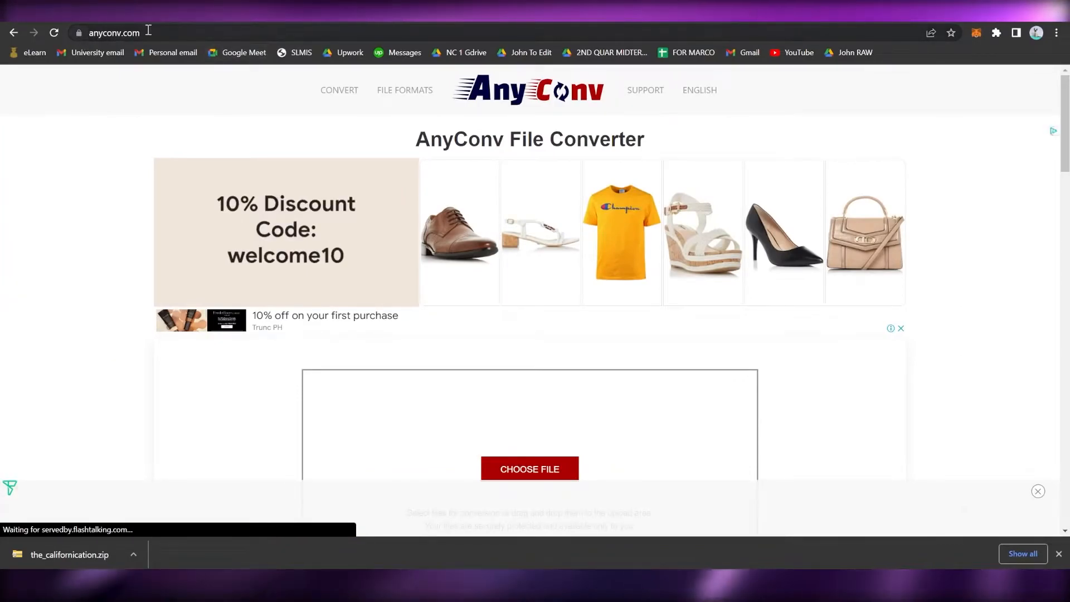
scroll(536, 251, "down", 2)
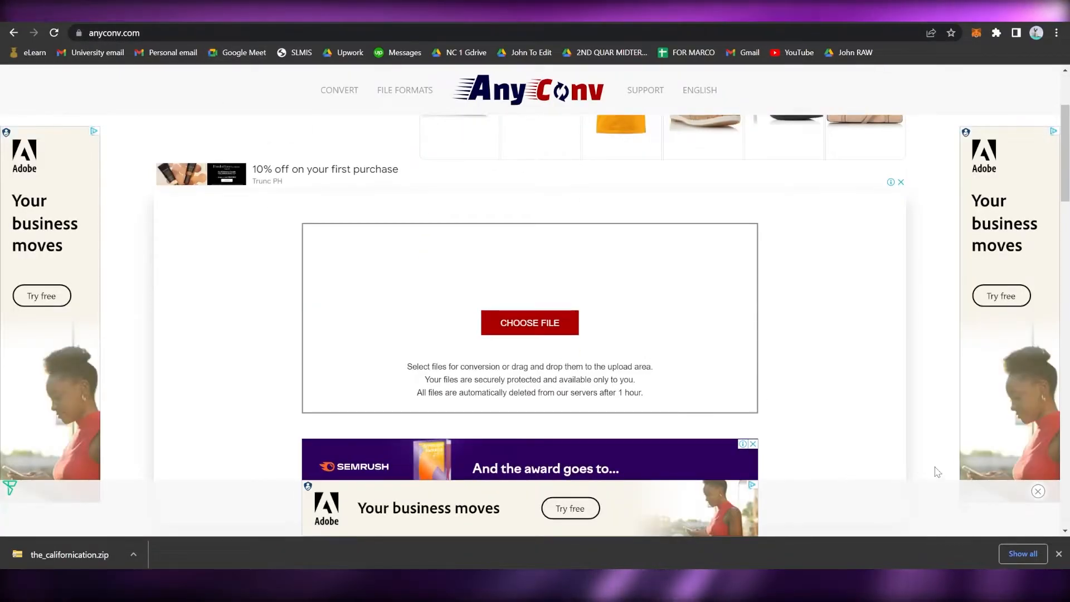
Load Breakfast.ttf from the breakfast_3 folder into the AnyConv converter
left_click(1037, 491)
left_click(1059, 554)
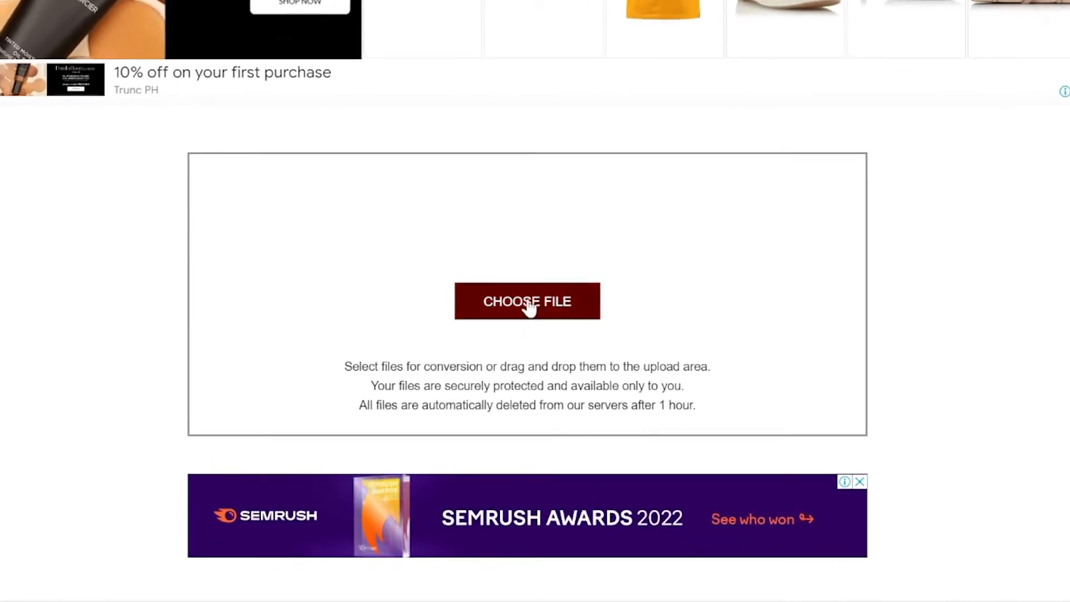
left_click(528, 308)
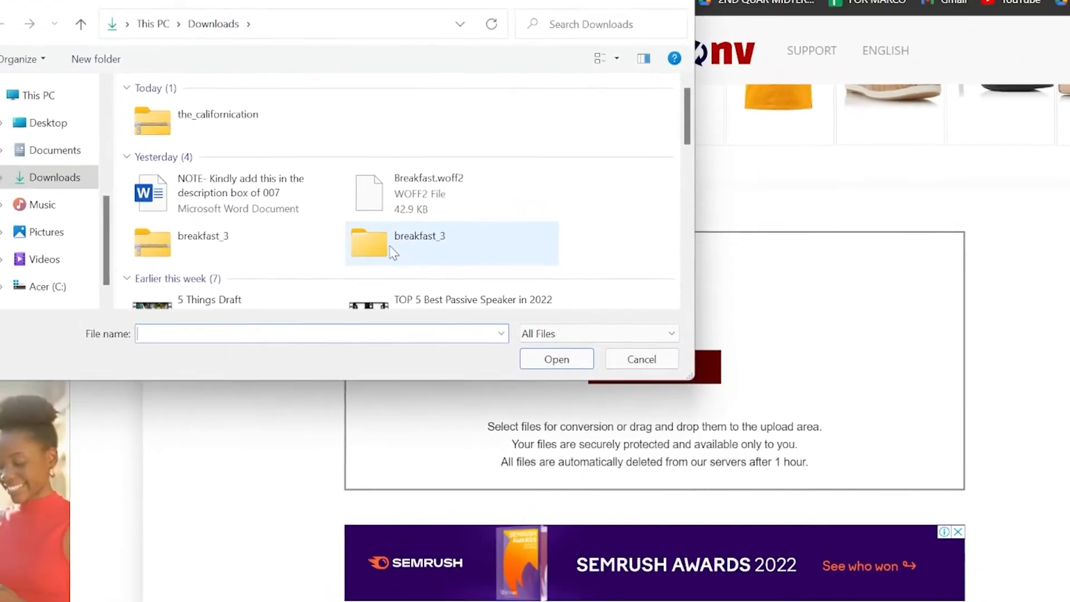
double_click(394, 251)
left_click(248, 137)
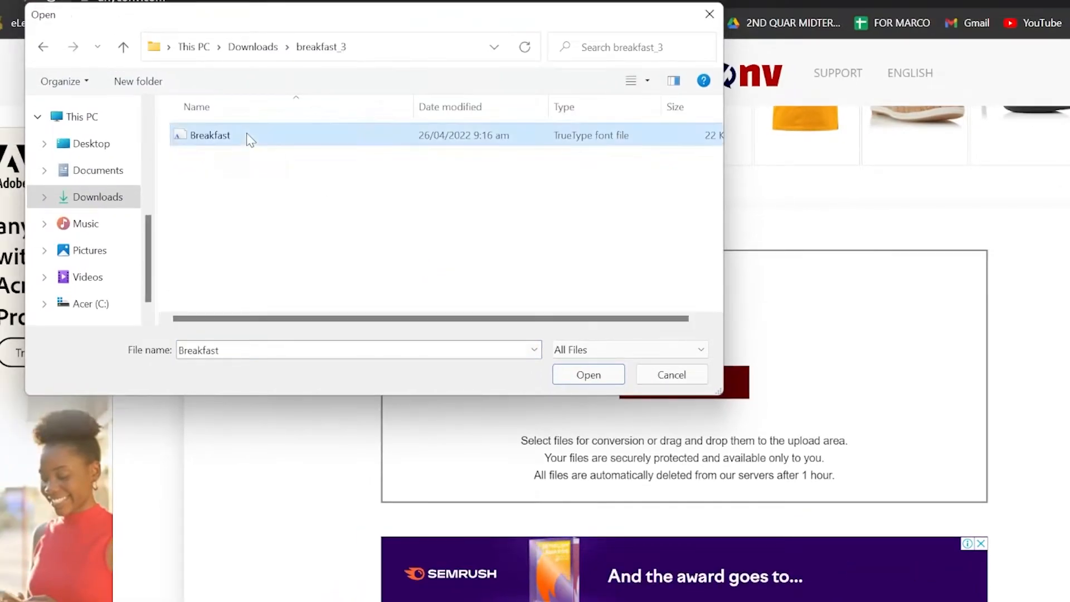
double_click(249, 139)
Convert the font to WOFF2 and return to the Shopify code editor
left_click(878, 294)
scroll(803, 535, "down", 2)
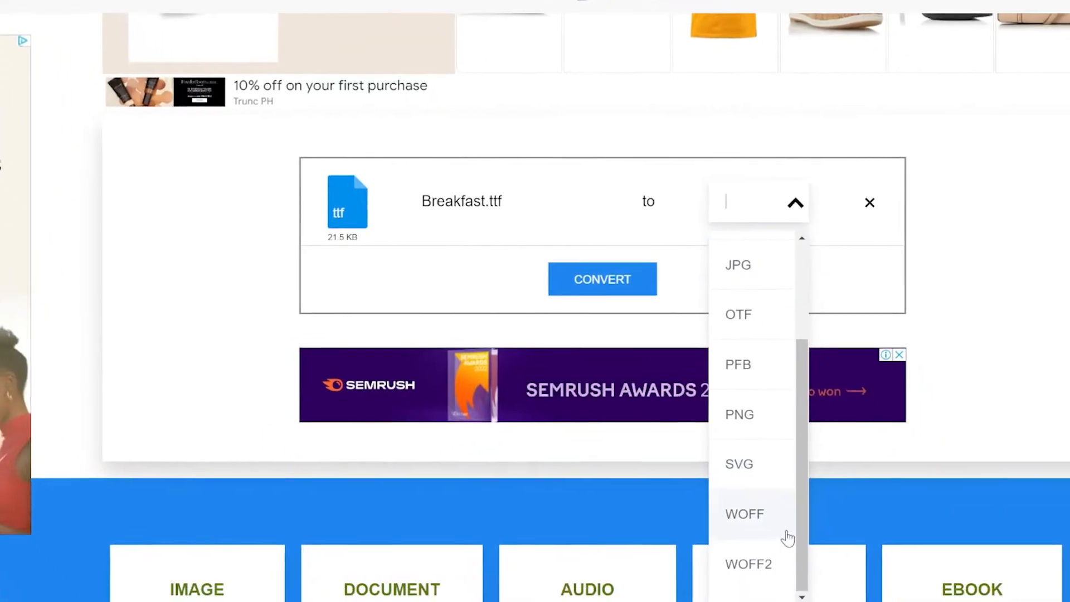
left_click(752, 561)
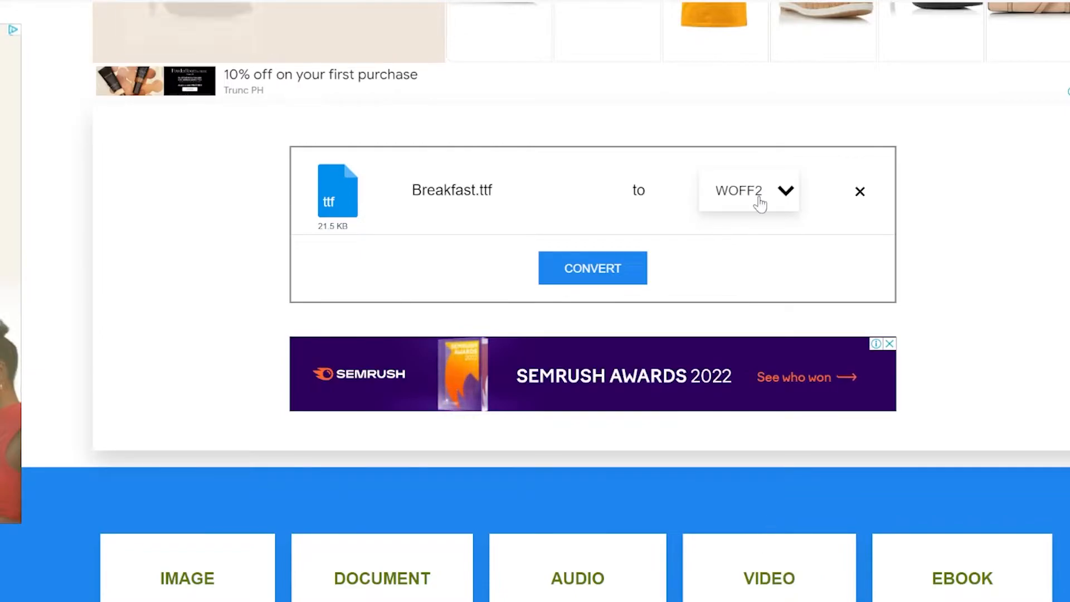
left_click(594, 267)
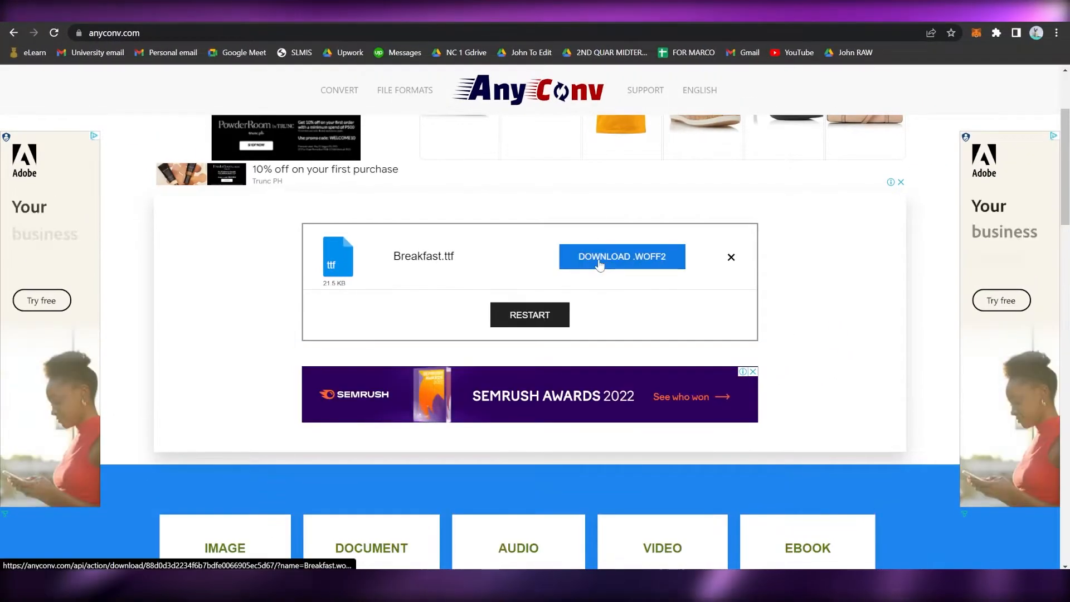
key("ctrl+Tab")
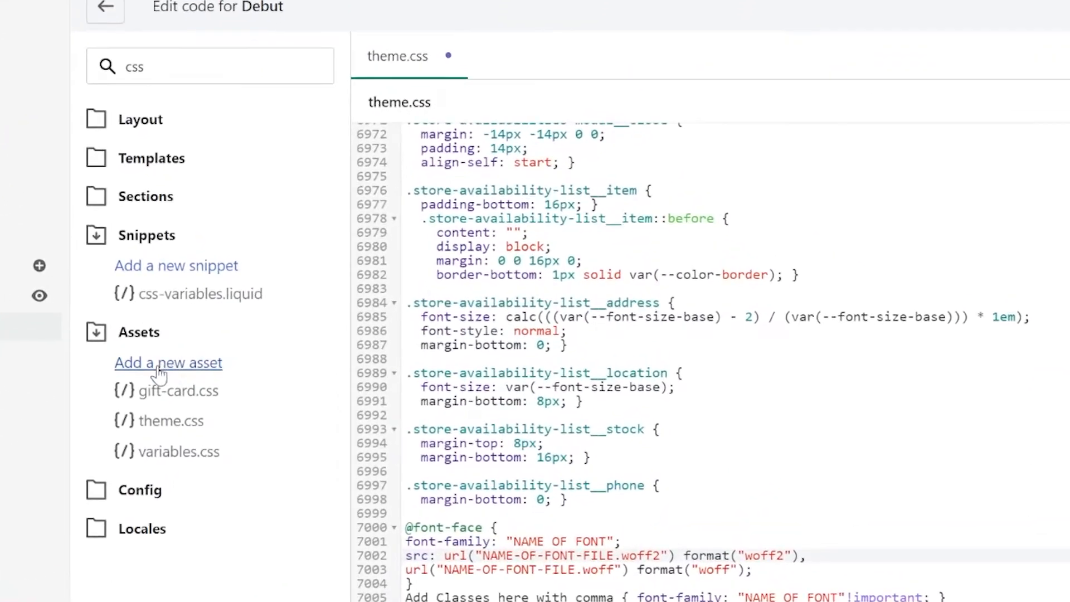
Upload Breakfast.woff2 from Downloads as a new Debut theme asset
left_click(193, 362)
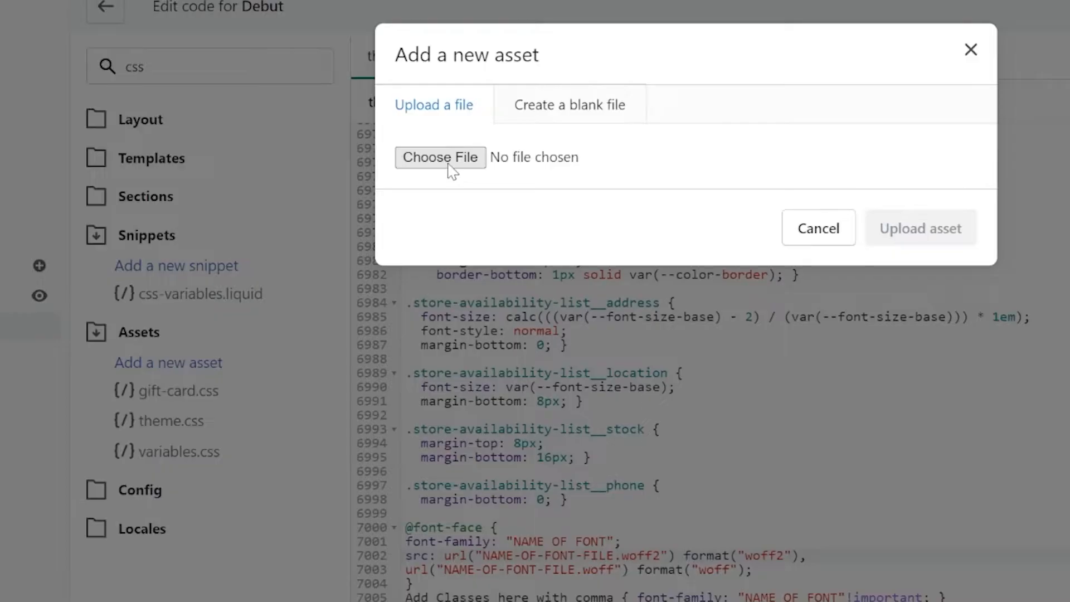
left_click(450, 166)
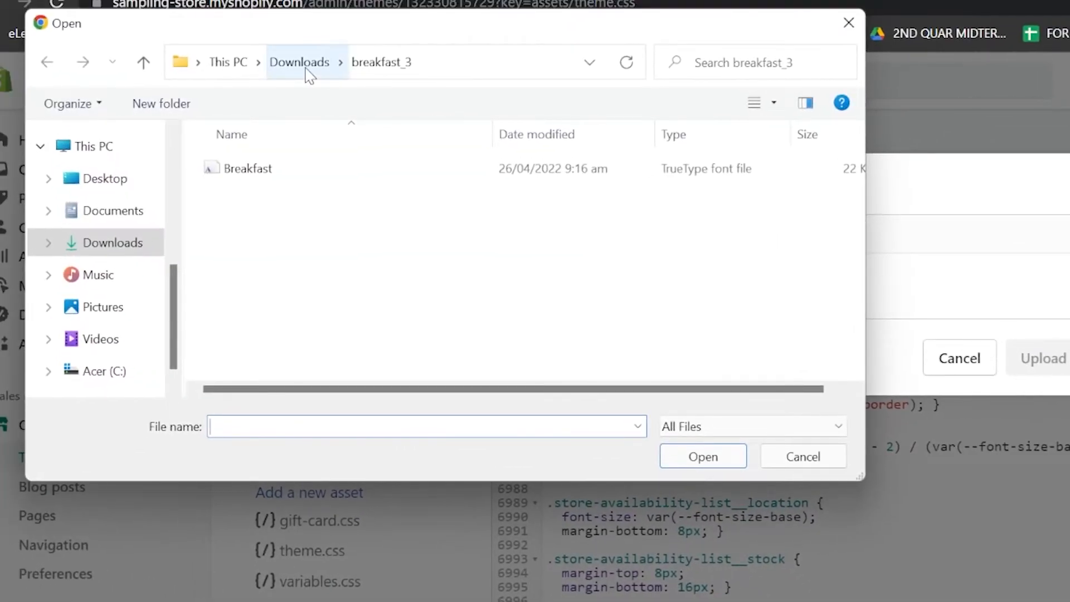
left_click(299, 62)
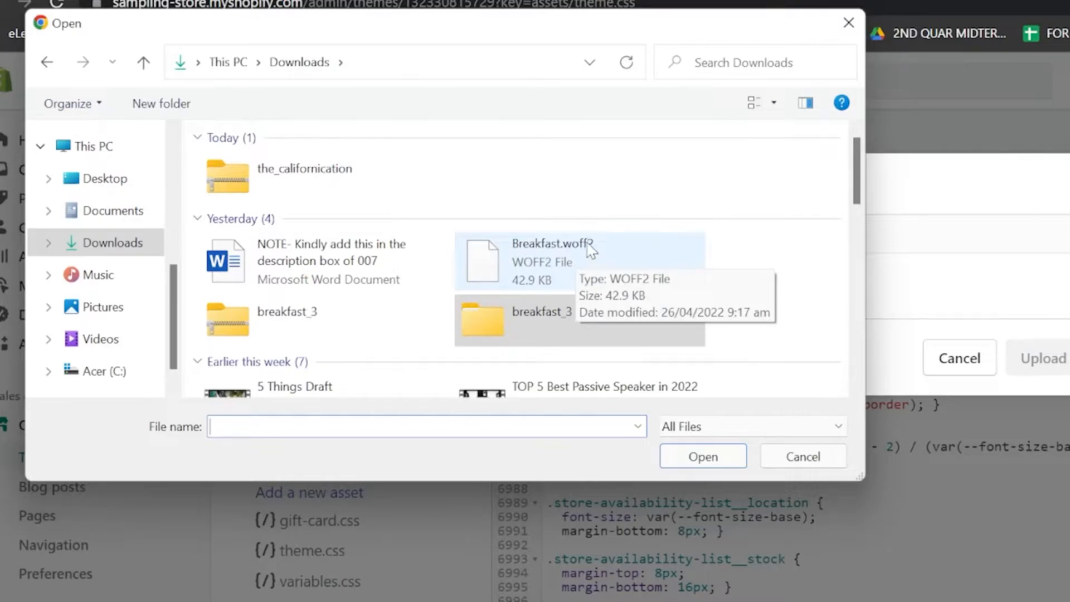
left_click(552, 251)
left_click(702, 456)
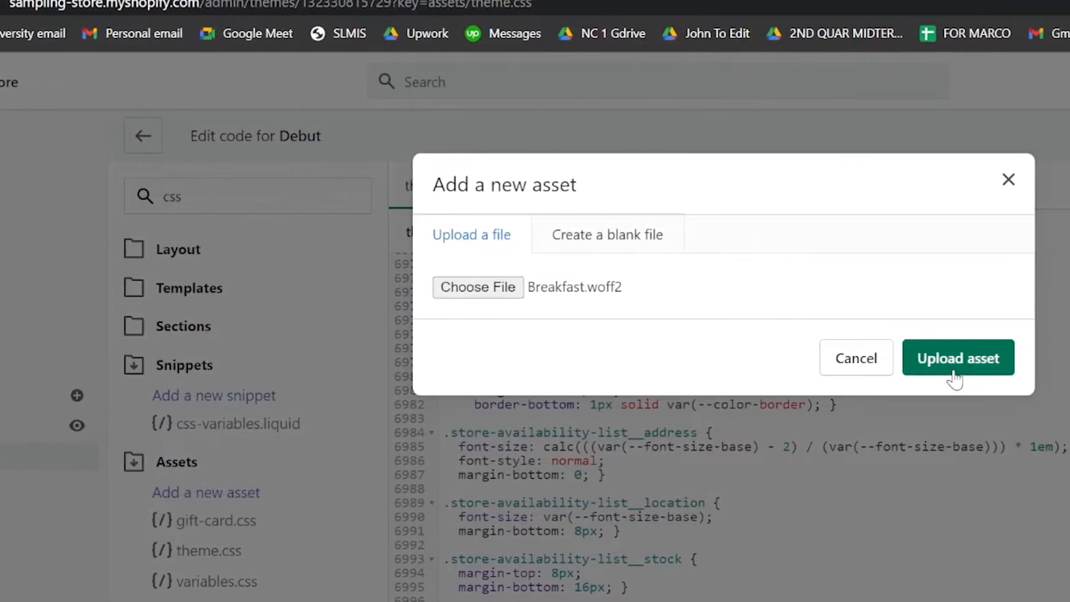
left_click(952, 359)
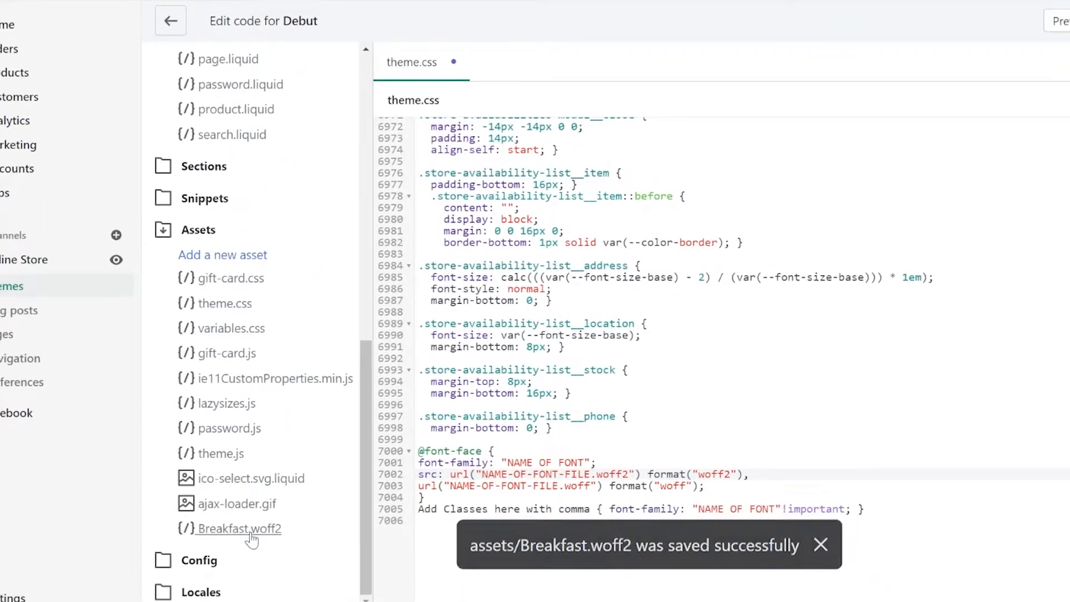
Open the Breakfast.woff2 asset in its own tab beside theme.css
left_click(226, 531)
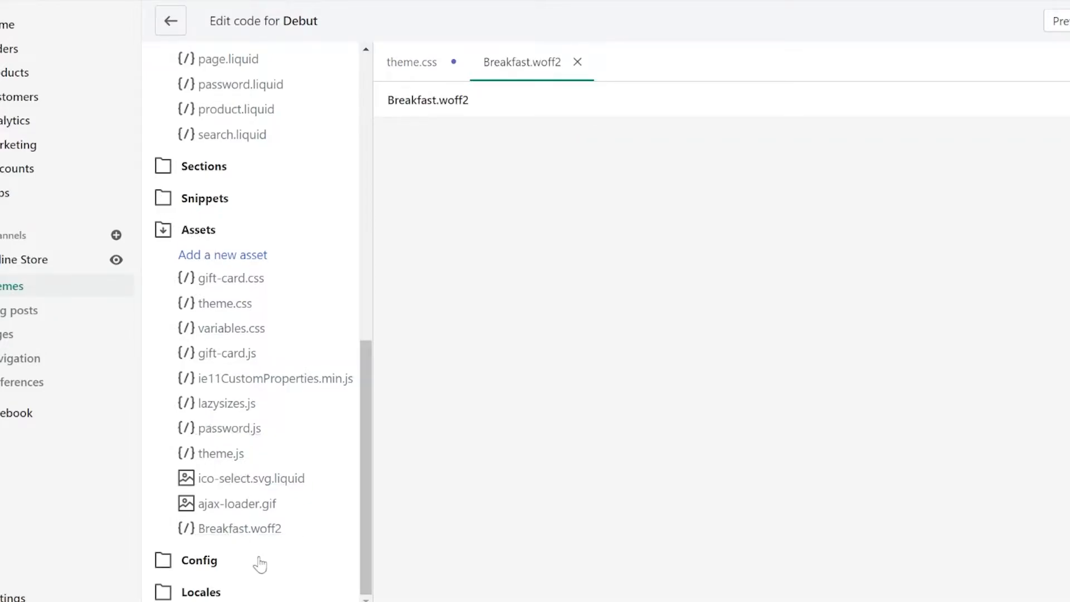
left_click(412, 67)
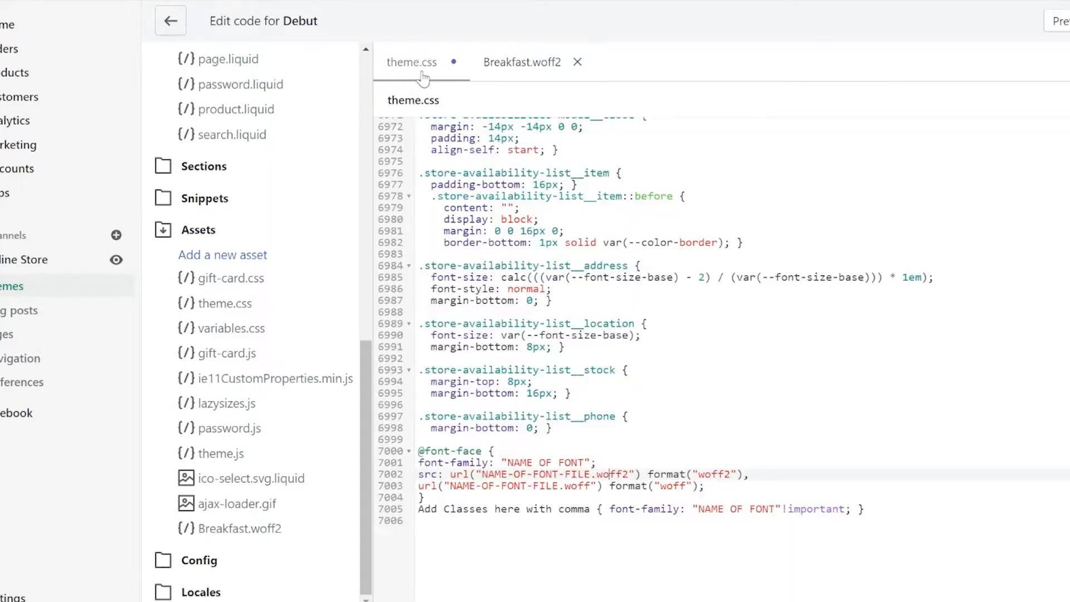
Copy the Breakfast font name and woff2 extension from the asset tab
left_click(502, 66)
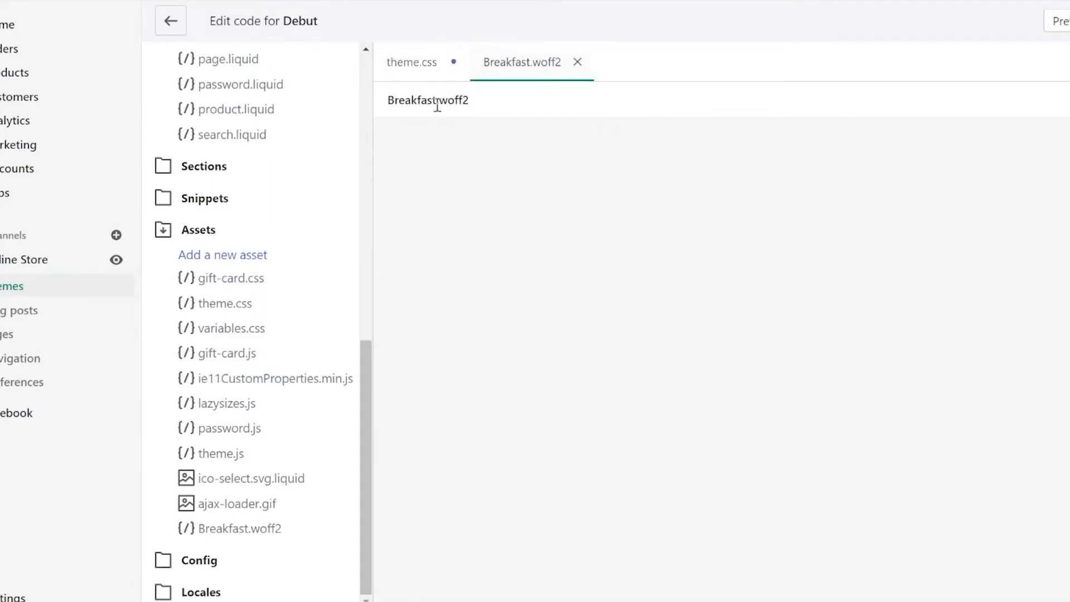
left_click_drag(433, 100, 378, 108)
key("ctrl+c")
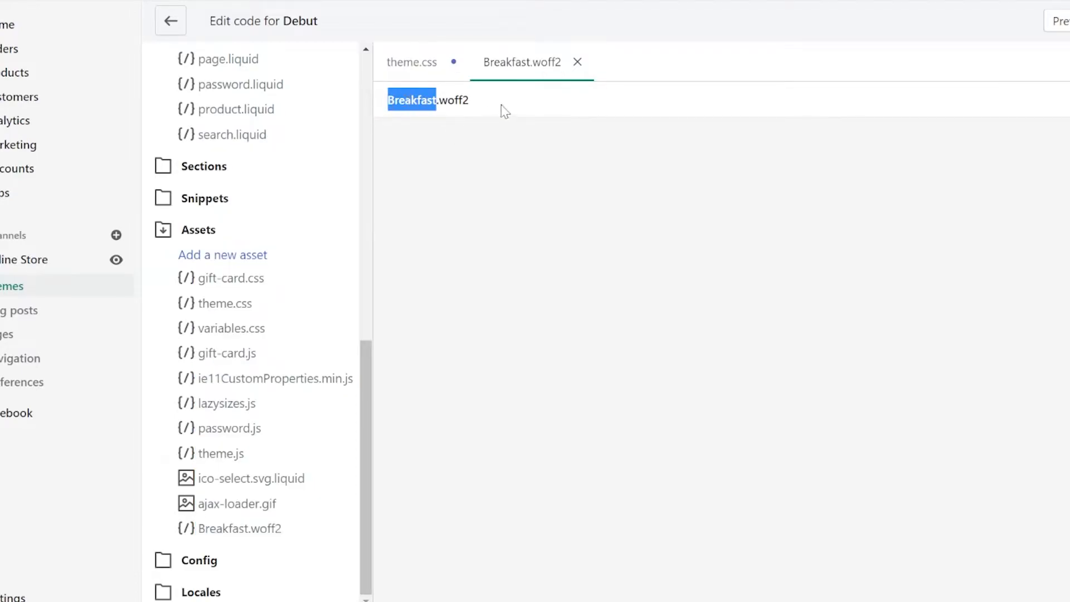
double_click(455, 102)
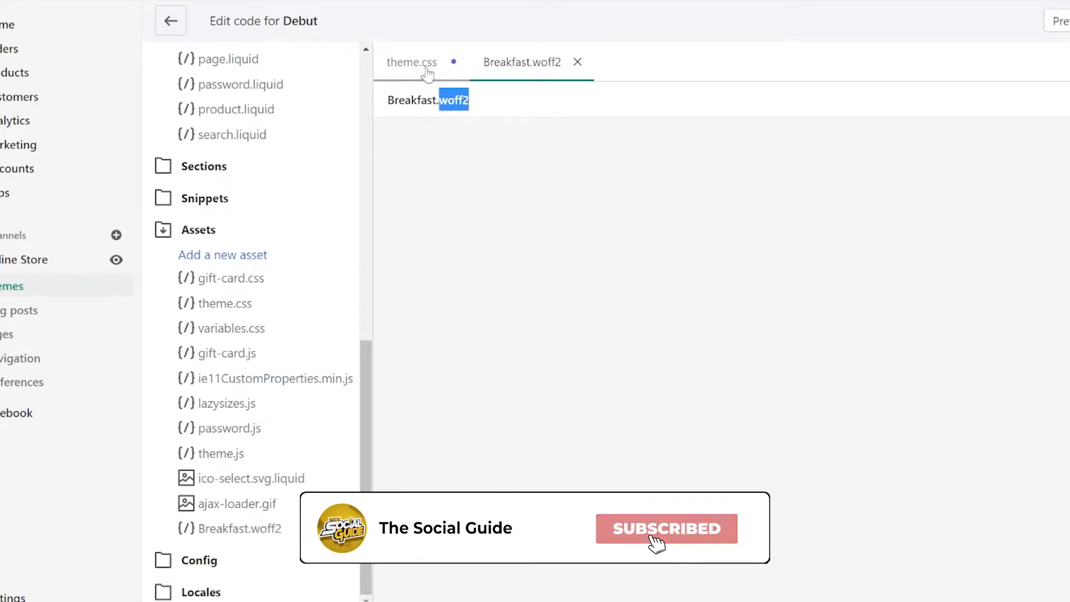
left_click(412, 62)
Replace the NAME OF FONT placeholders on lines 7001 and 7005 with Breakfast
left_click_drag(502, 448, 355, 465)
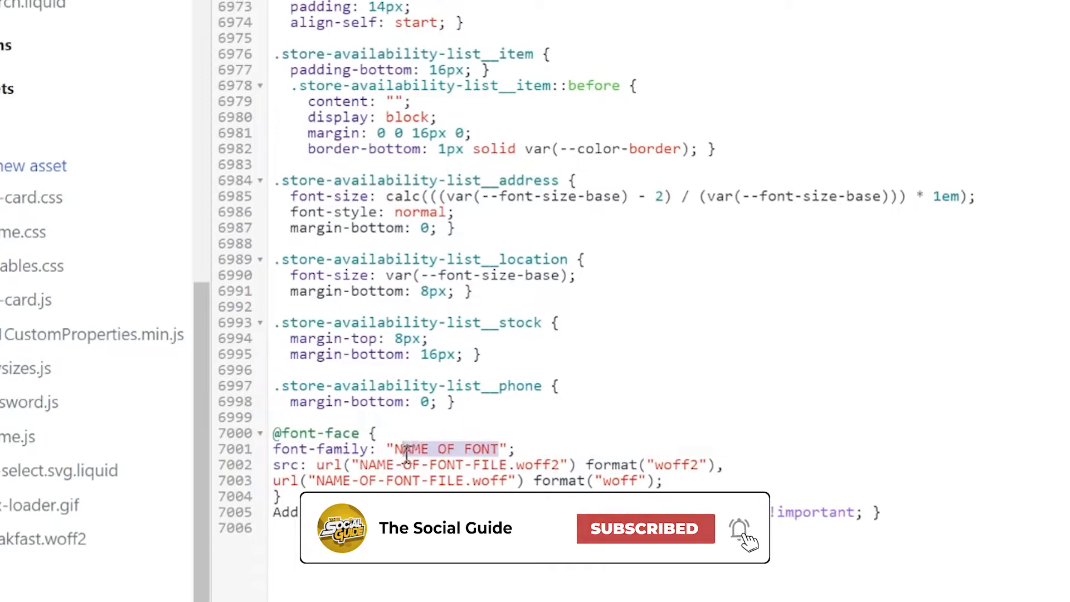
key("ctrl+v")
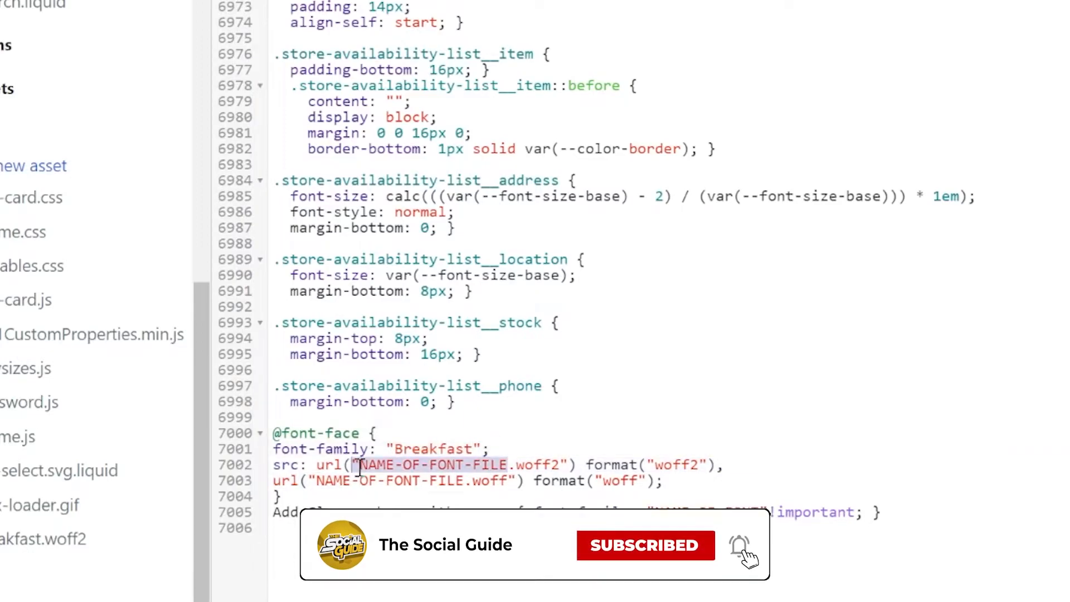
left_click_drag(761, 512, 656, 512)
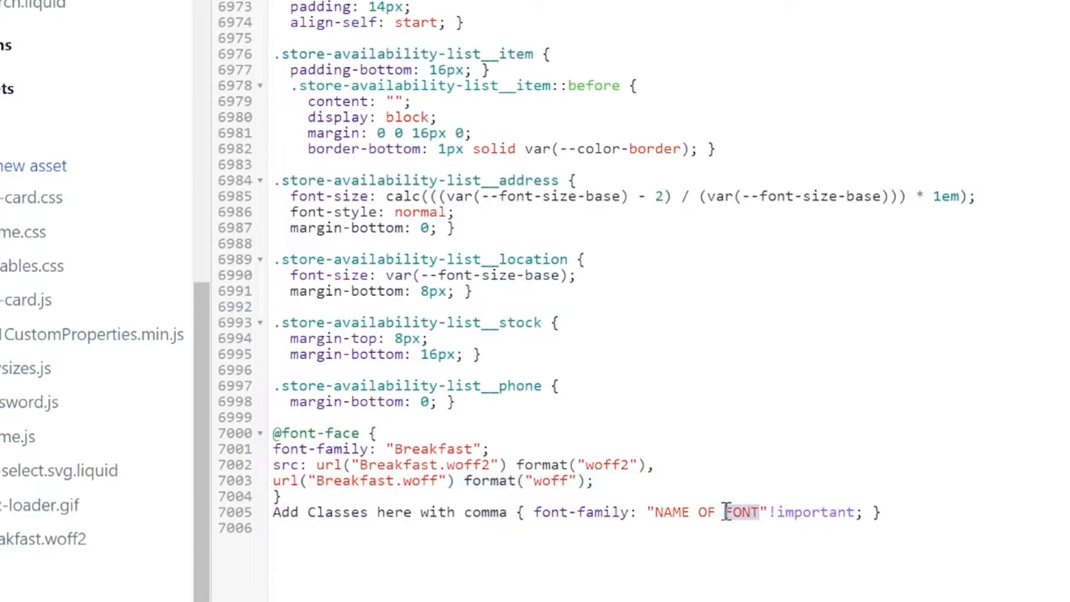
key("ctrl+v")
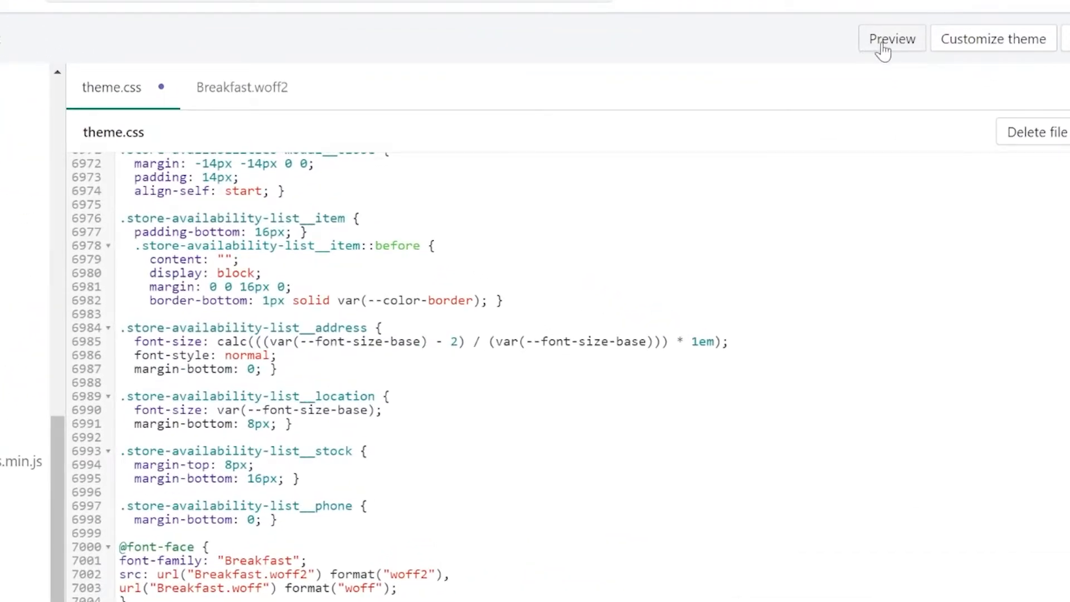
Preview the Debut storefront and check the Image with text overlay heading font
left_click(870, 43)
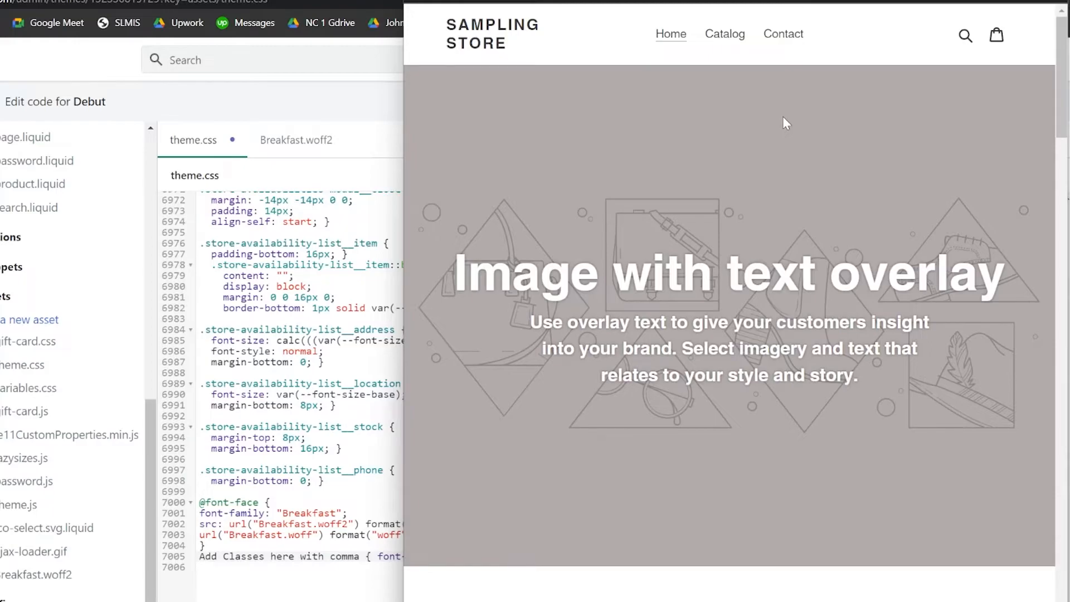
scroll(786, 283, "down", 3)
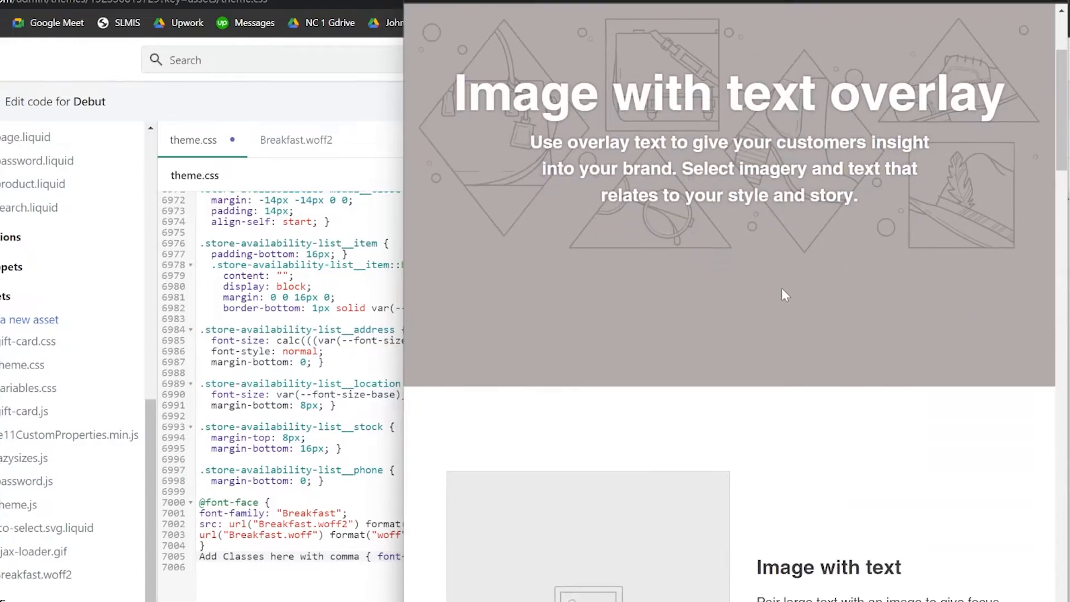
left_click_drag(1011, 116, 455, 95)
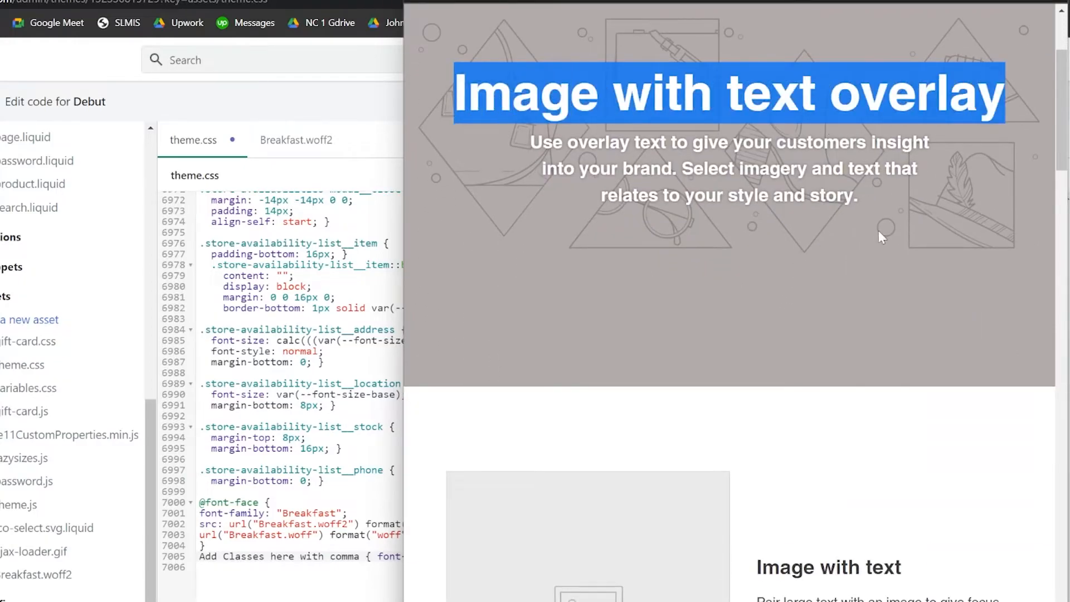
left_click_drag(880, 237, 725, 94)
scroll(736, 242, "up", 2)
scroll(736, 243, "down", 5)
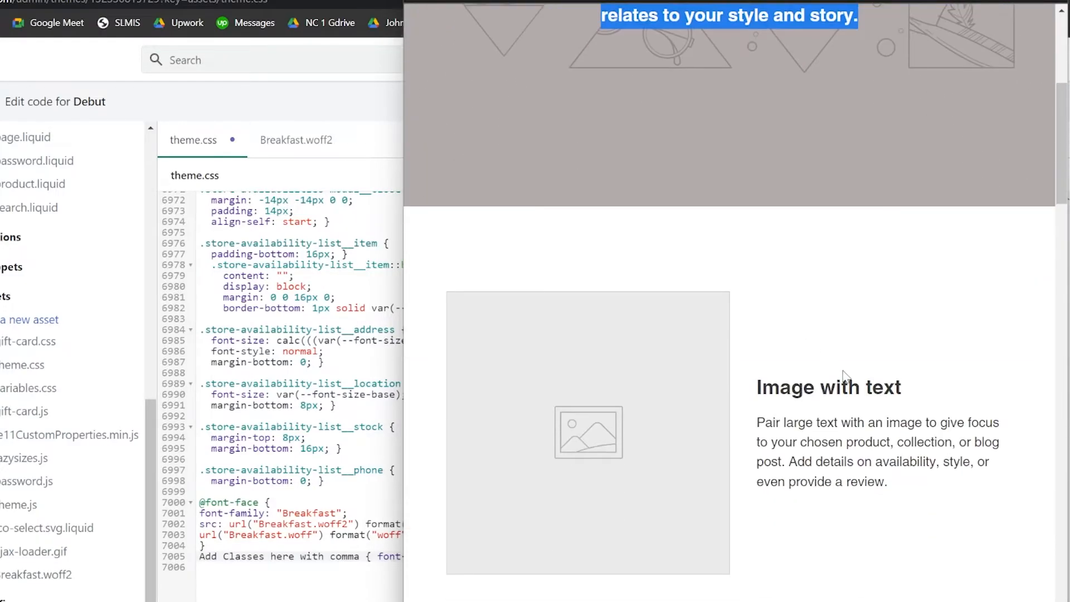
scroll(844, 375, "down", 2)
left_click_drag(891, 303, 757, 241)
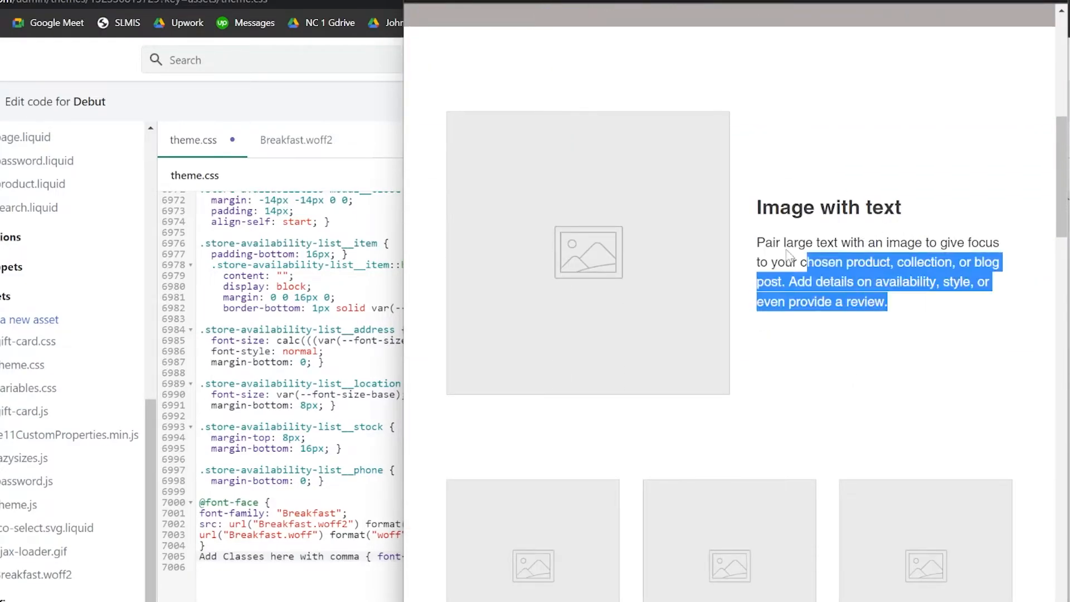
scroll(836, 334, "down", 3)
scroll(753, 335, "down", 4)
scroll(717, 314, "up", 3)
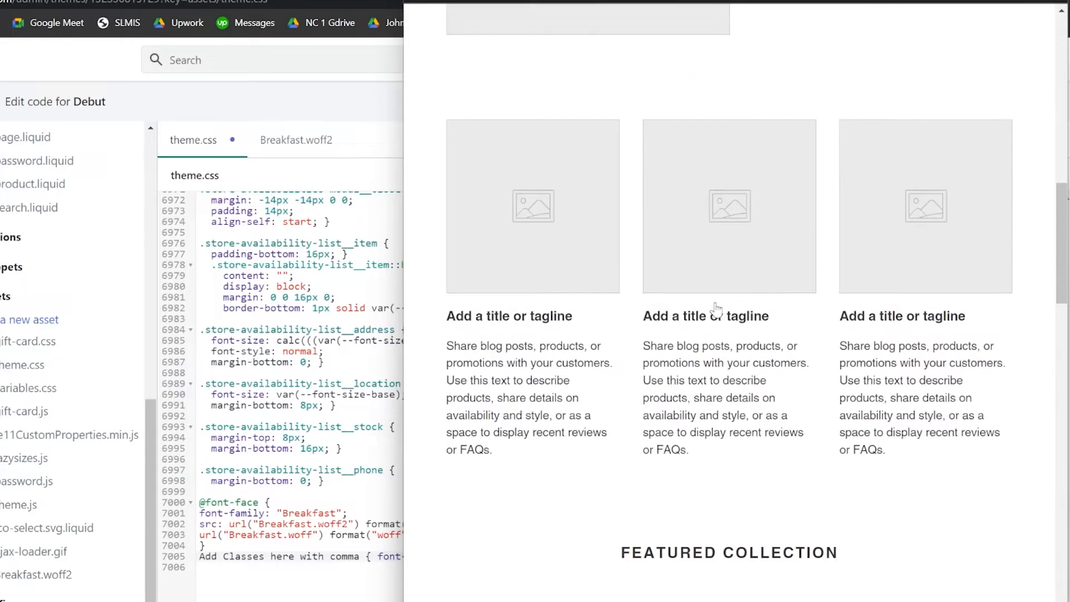
scroll(717, 309, "down", 8)
scroll(734, 309, "up", 4)
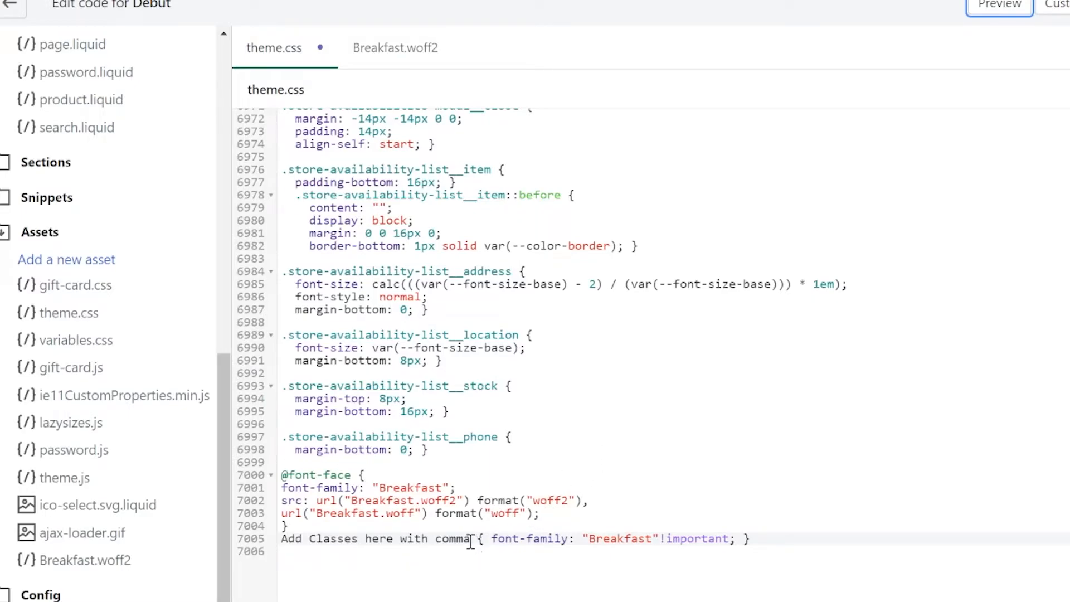
left_click_drag(473, 539, 304, 540)
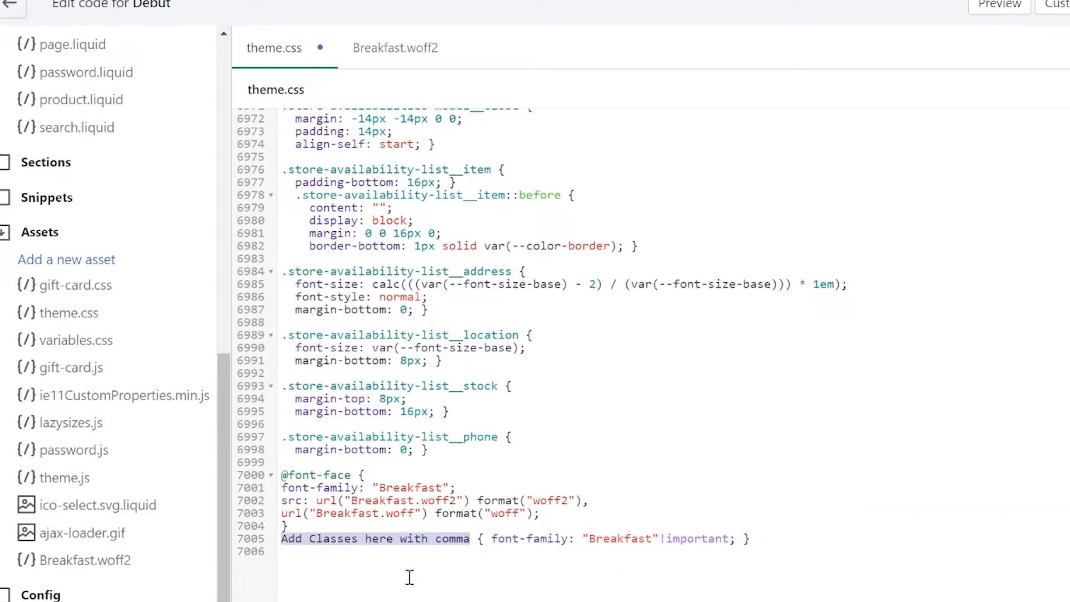
left_click(719, 535)
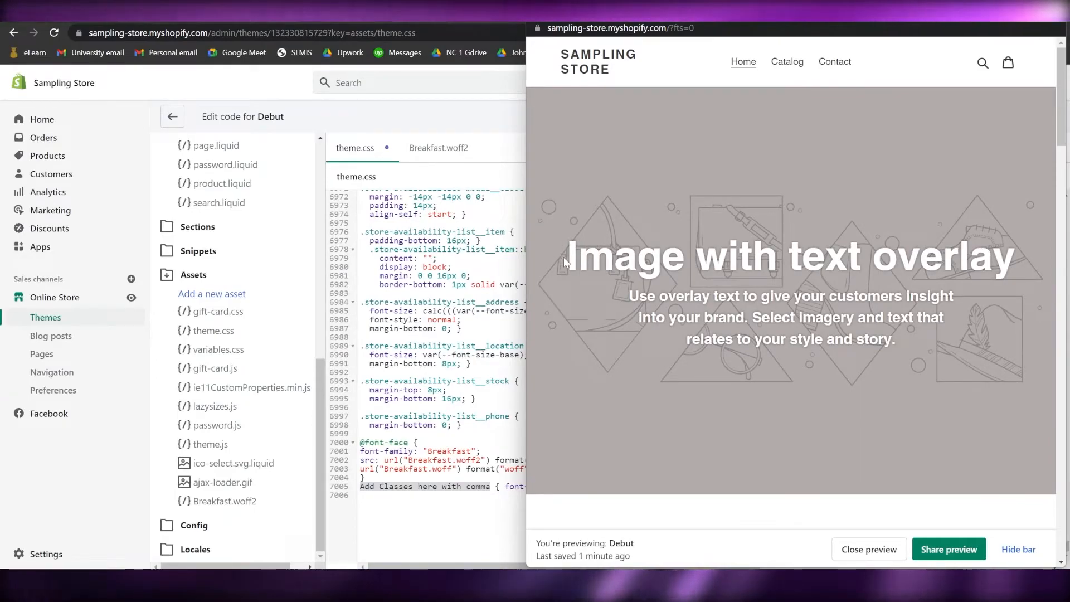
left_click_drag(566, 256, 1009, 266)
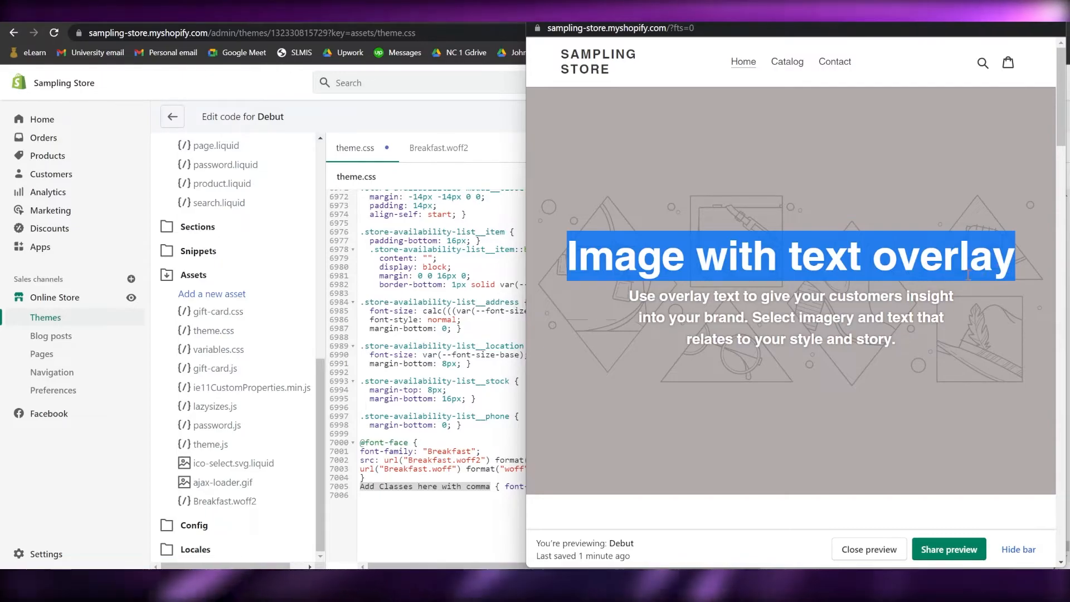
scroll(969, 274, "down", 1)
scroll(968, 274, "down", 3)
left_click_drag(935, 352, 806, 365)
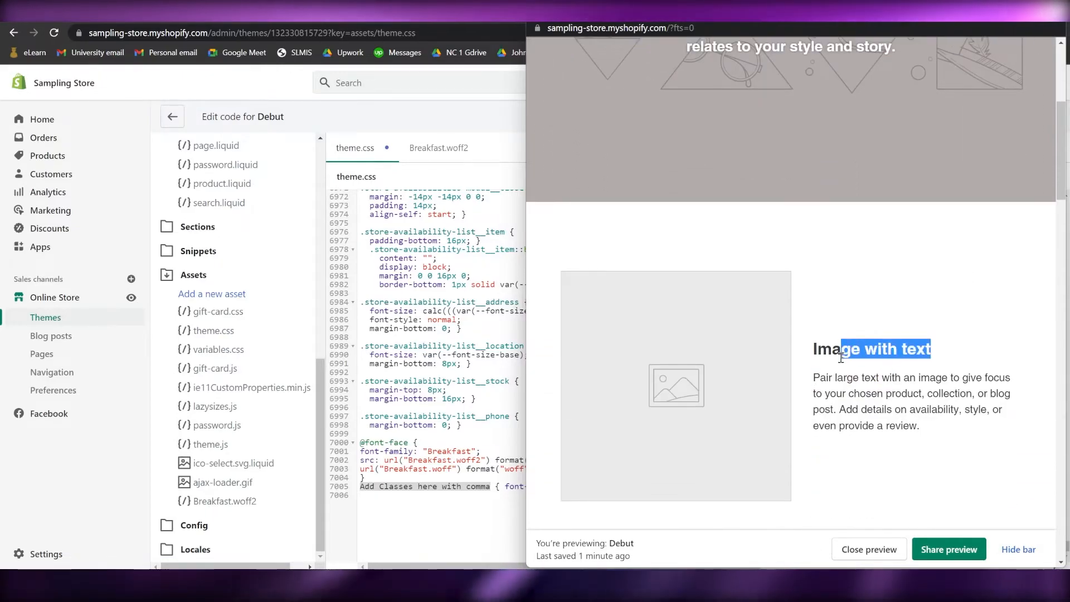
scroll(807, 365, "down", 3)
left_click_drag(683, 444, 563, 441)
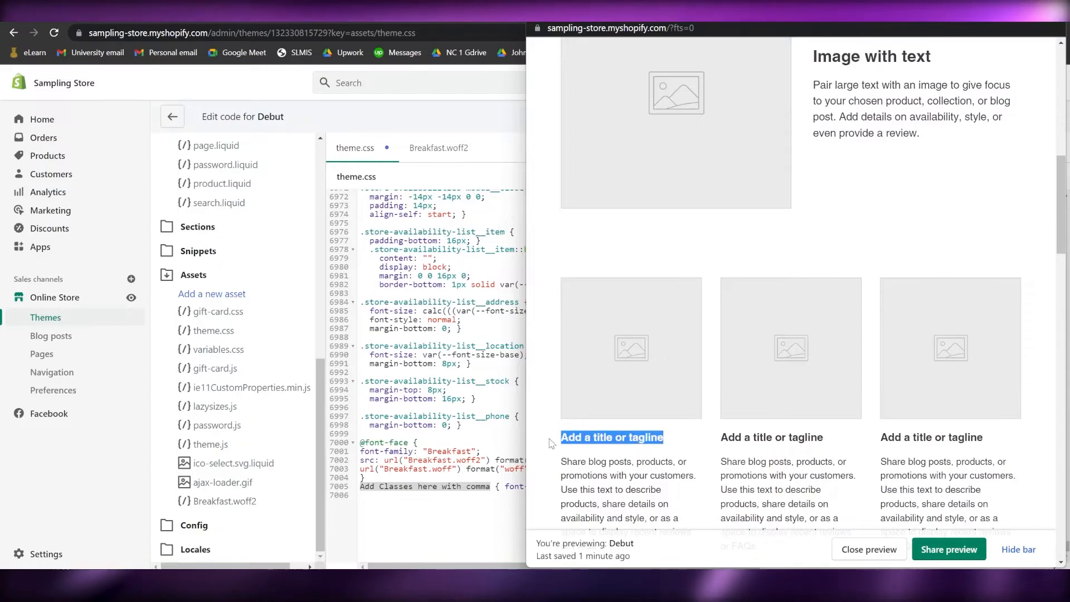
scroll(754, 376, "down", 5)
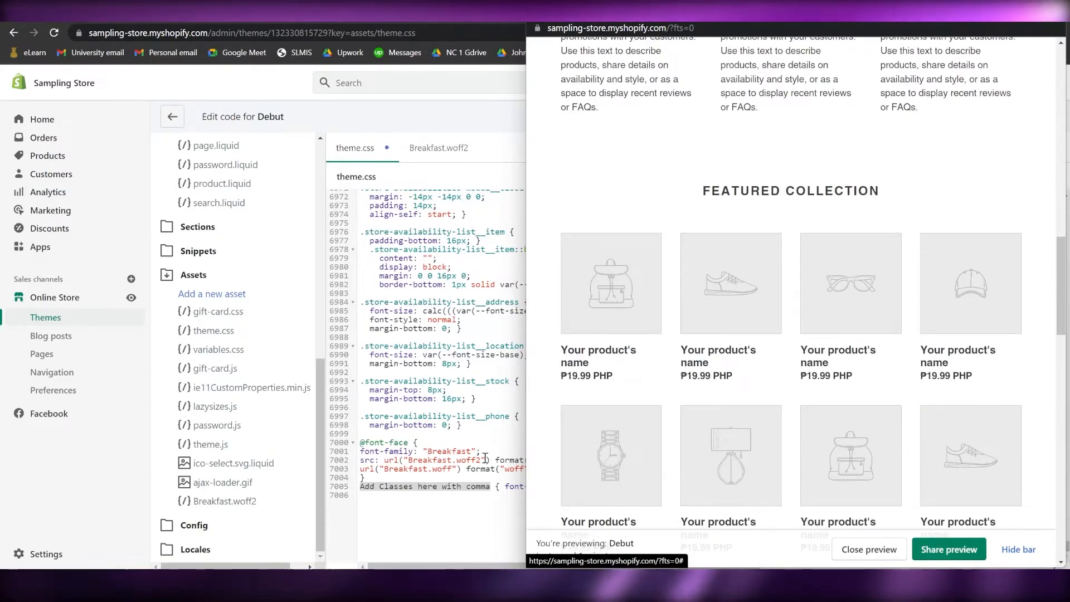
key("alt+Tab")
left_click_drag(491, 486, 358, 488)
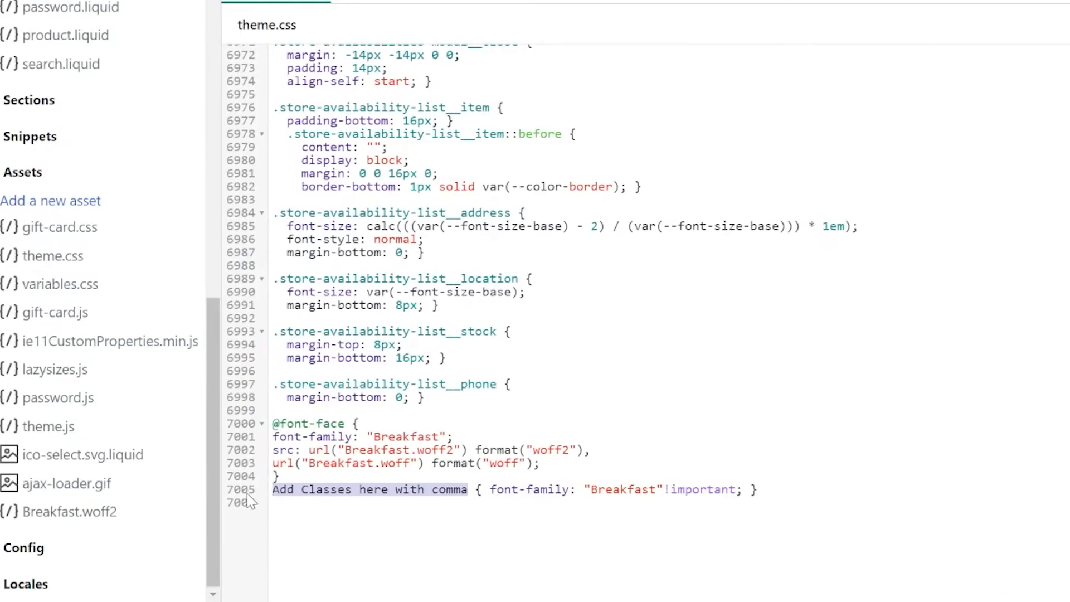
type("h")
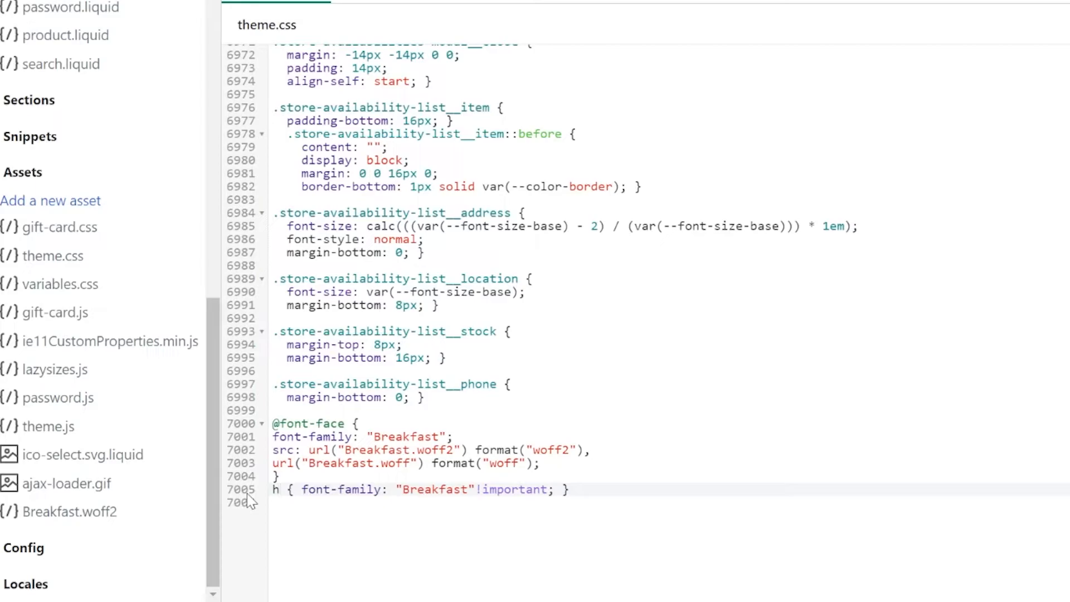
type("1")
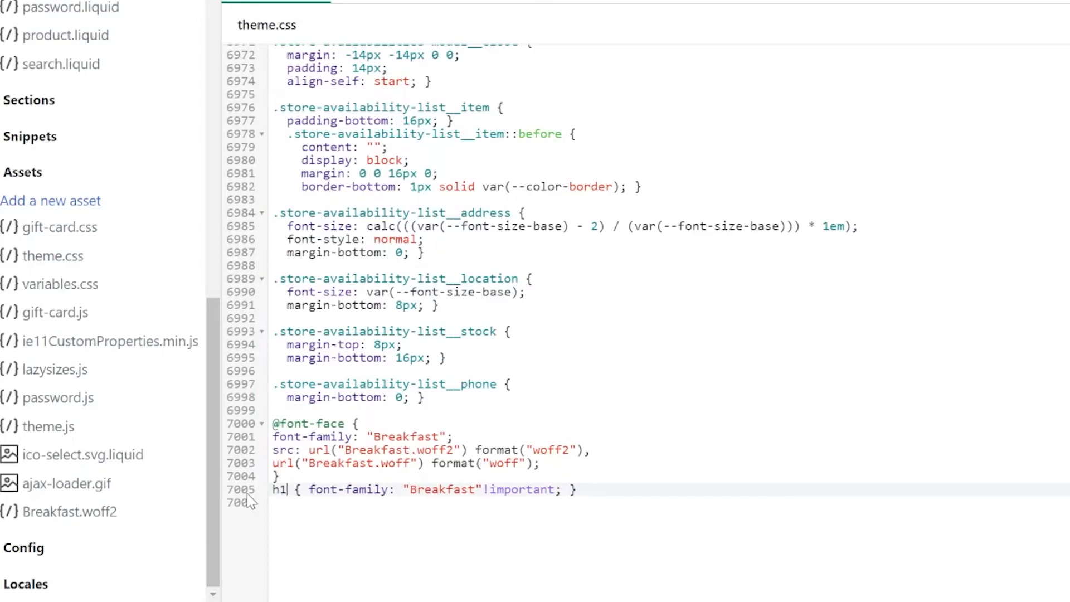
type(", h2")
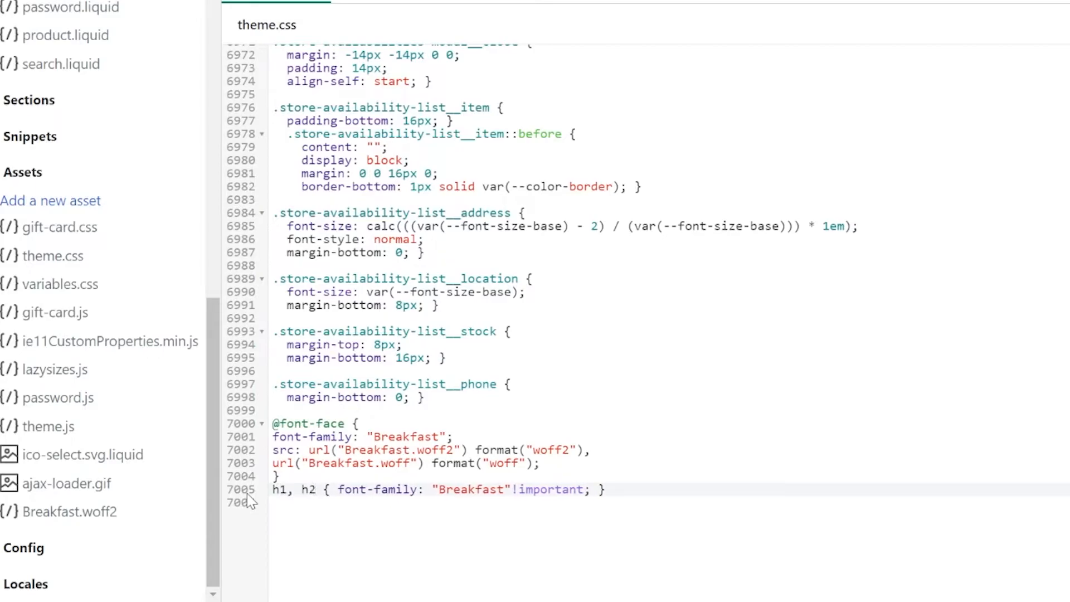
type(", ")
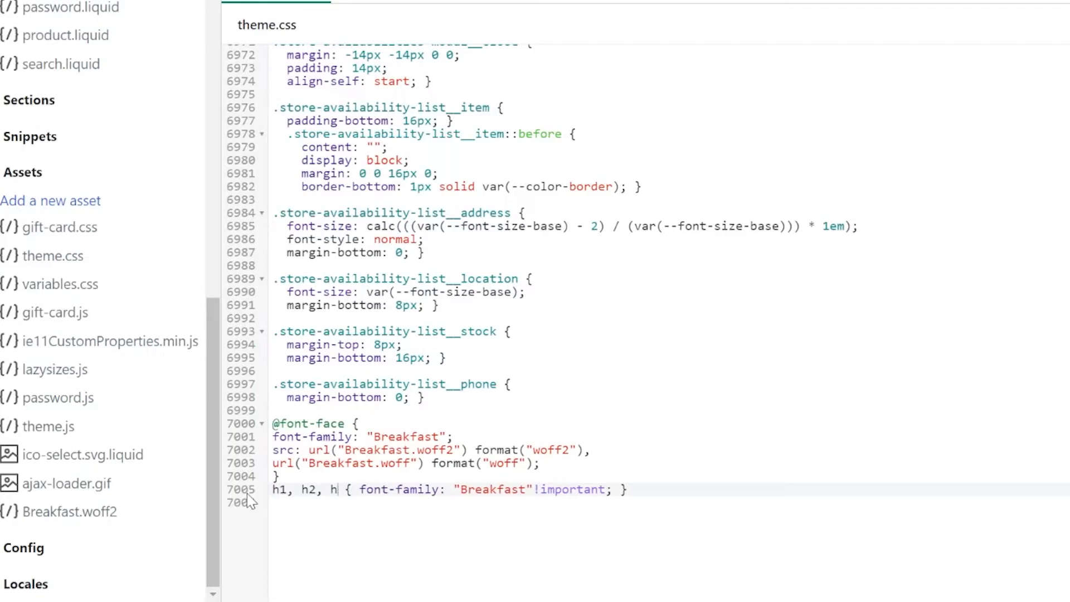
type("h3, ")
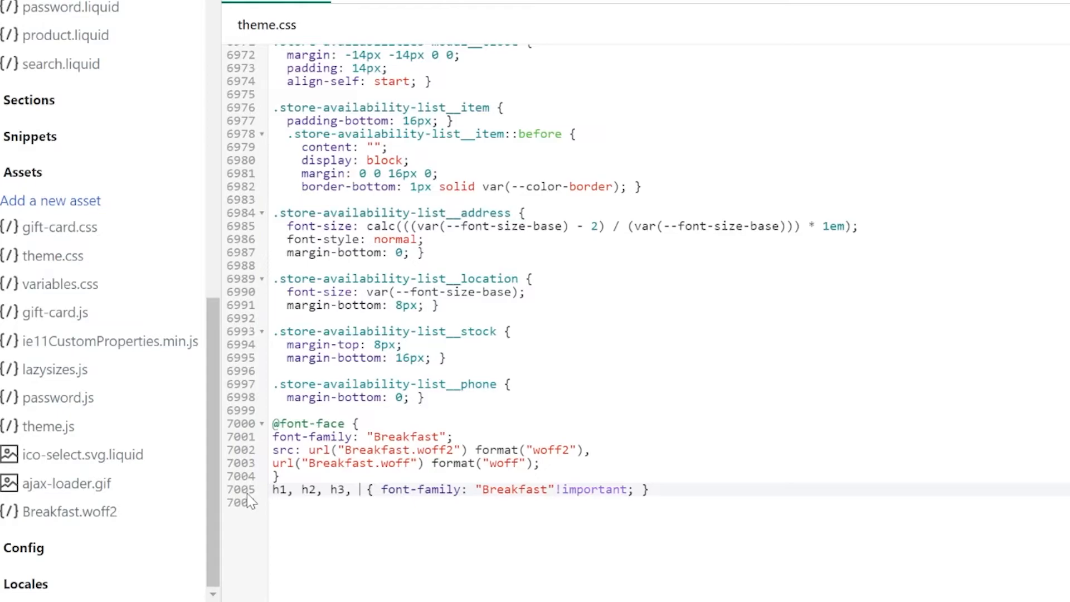
type("body")
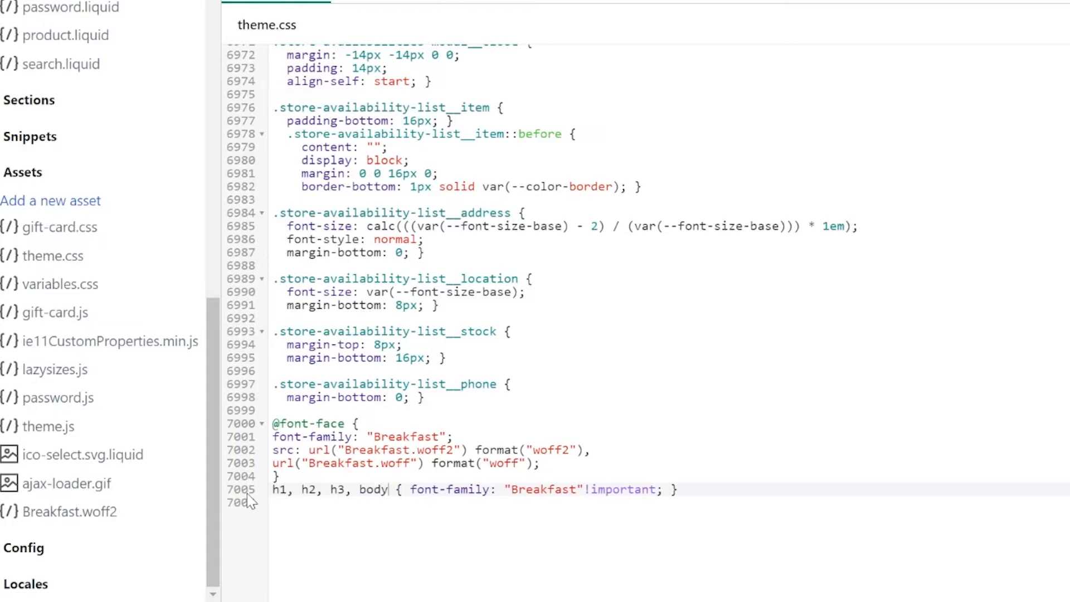
type(", p")
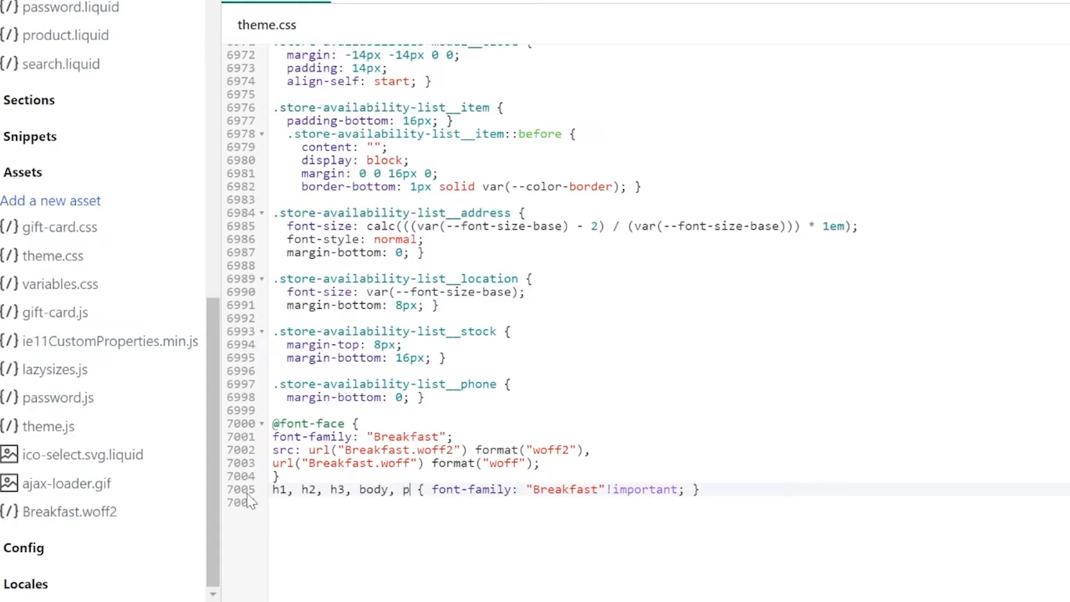
type(", a")
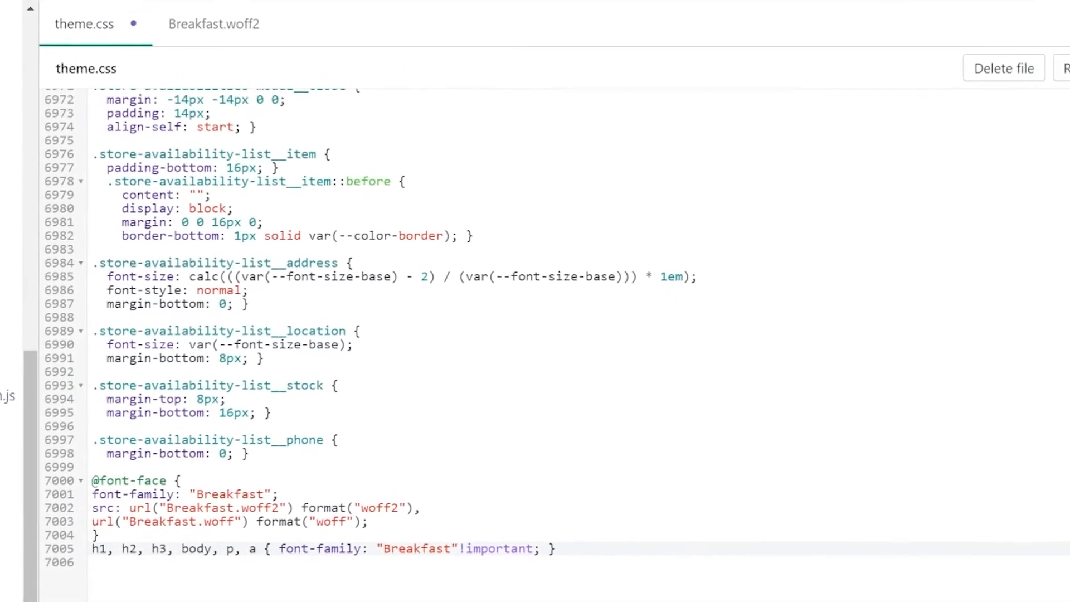
Save theme.css, verify the preview heading shows Breakfast, then close the preview
left_click(1044, 104)
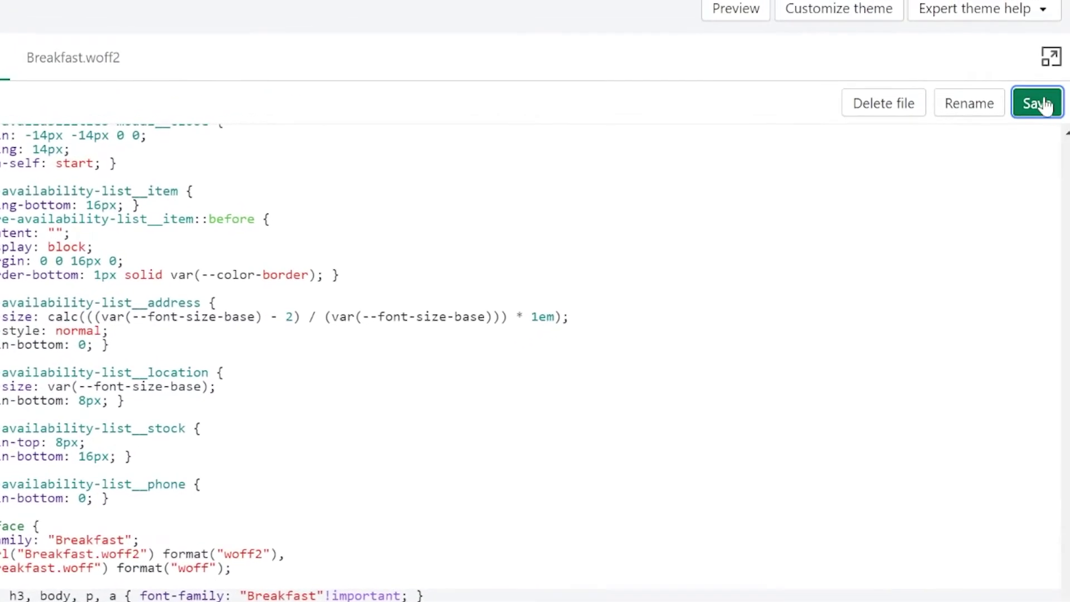
left_click(742, 16)
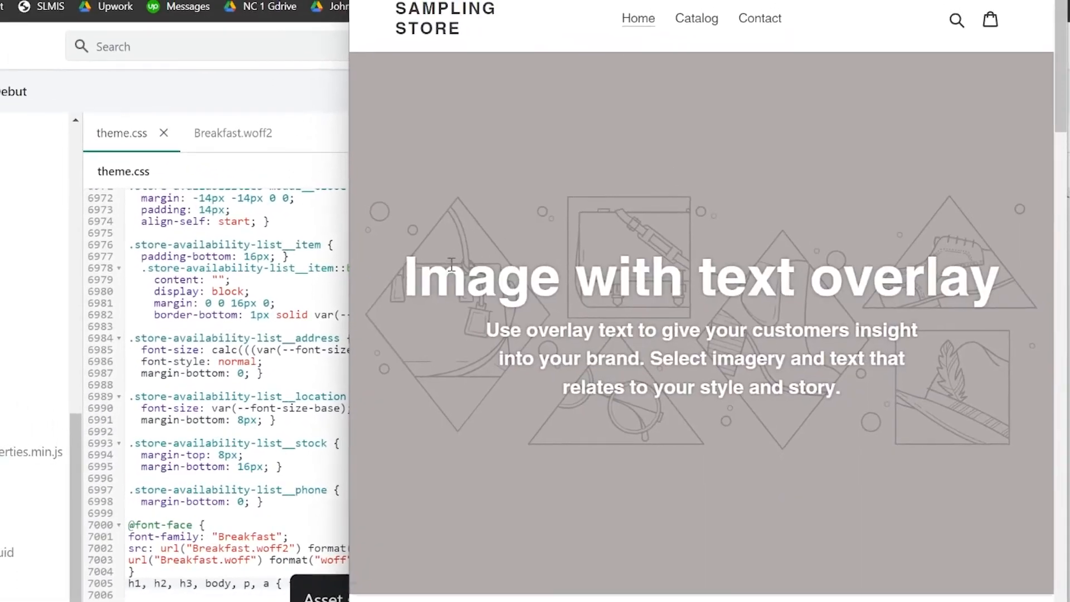
left_click_drag(431, 277, 943, 289)
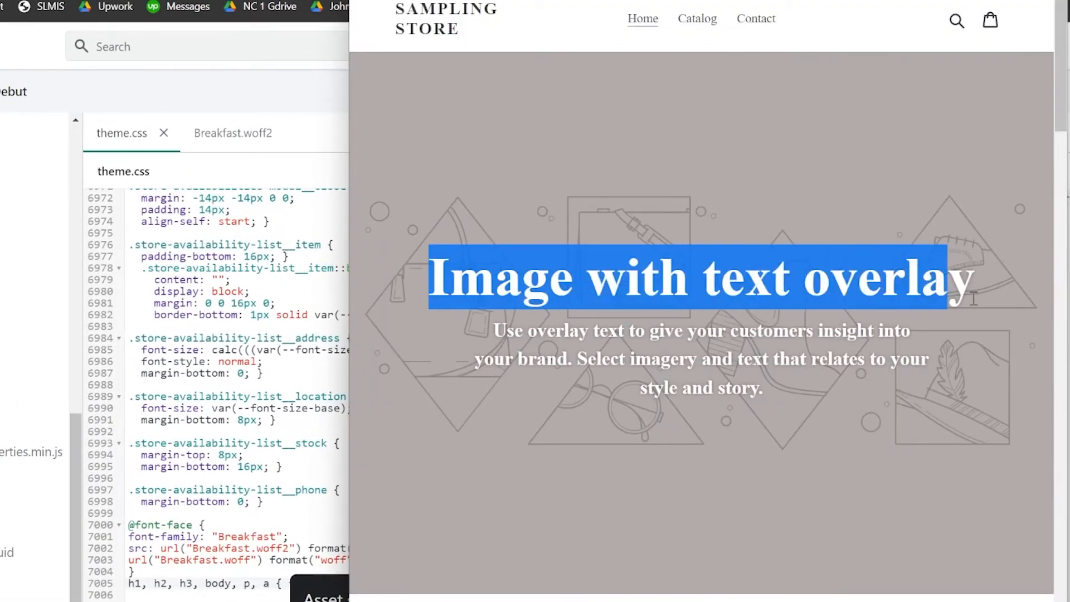
scroll(975, 299, "down", 3)
scroll(937, 483, "down", 3)
key("ctrl+w")
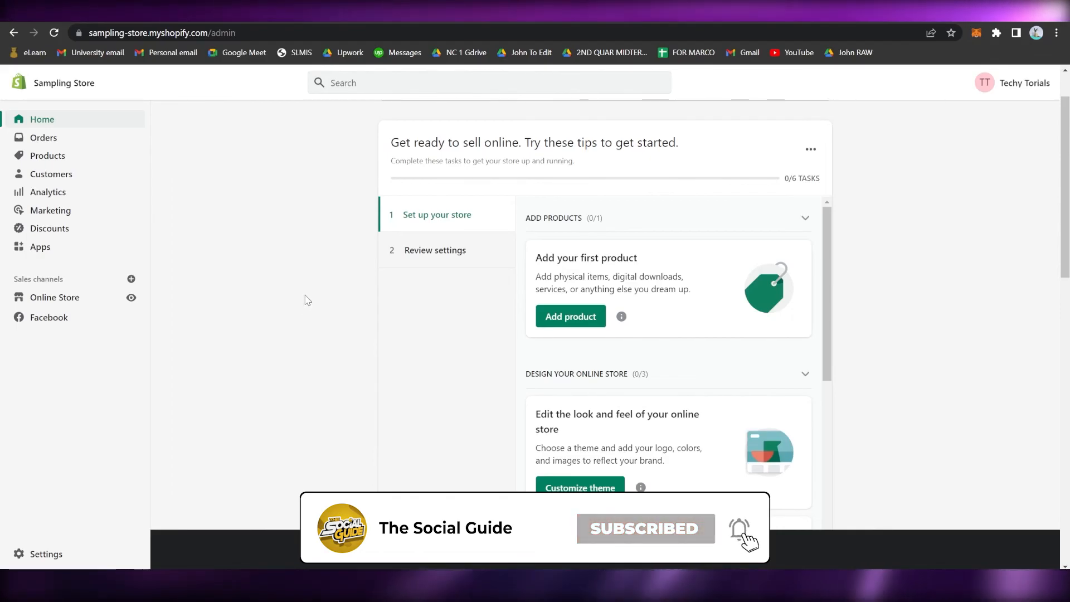
scroll(307, 297, "down", 2)
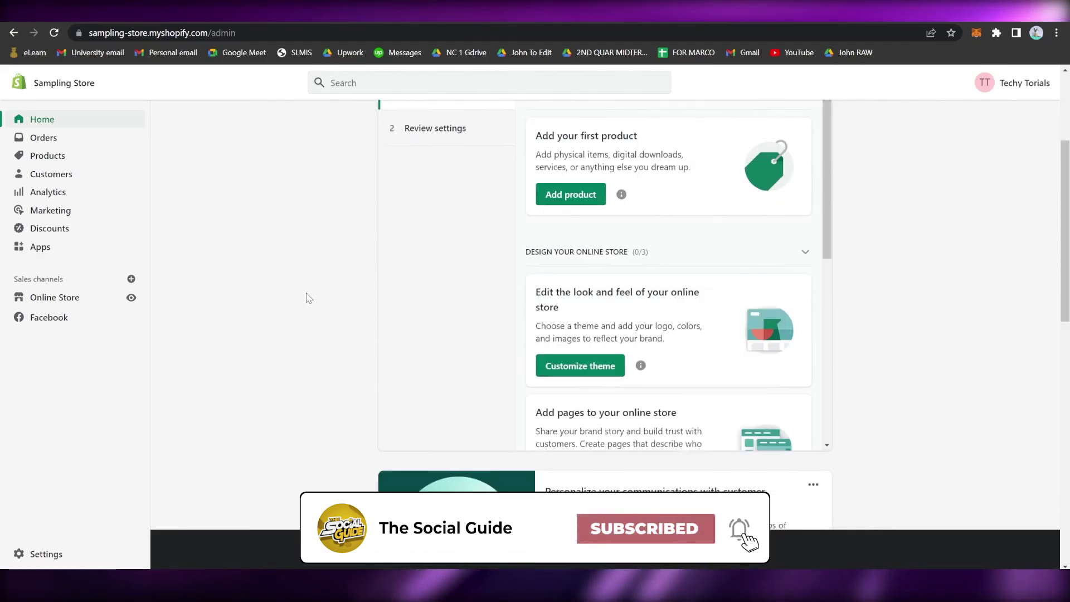
scroll(307, 299, "up", 3)
left_click(824, 136)
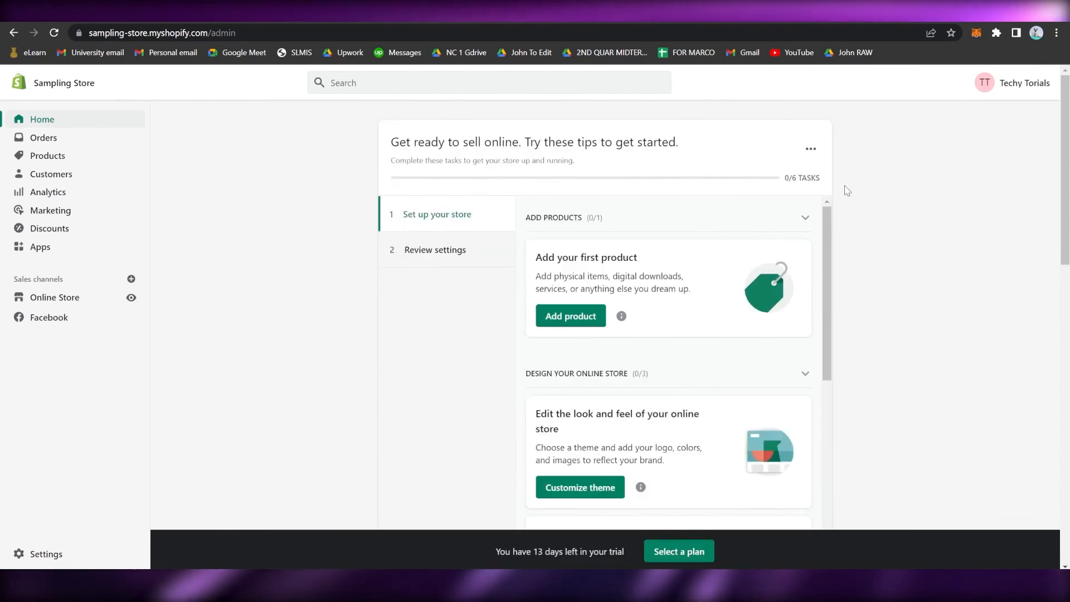